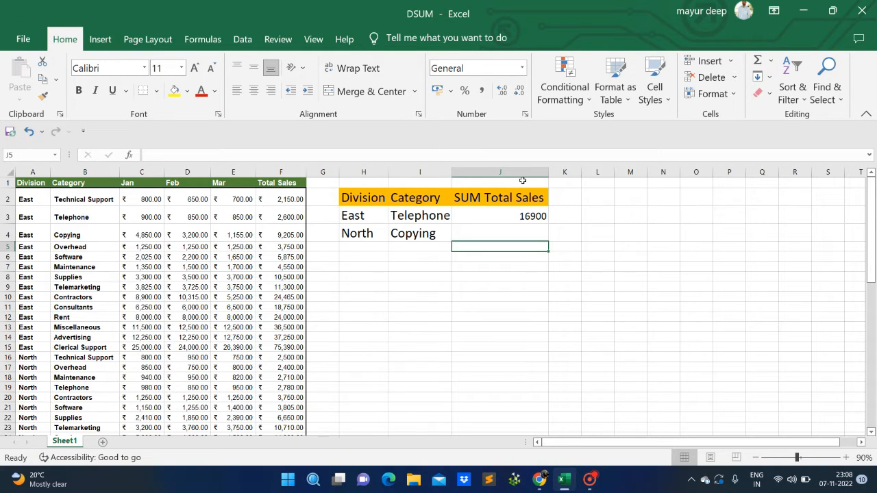
Add the header Average in cell K2 beside the SUM Total Sales column
click(509, 218)
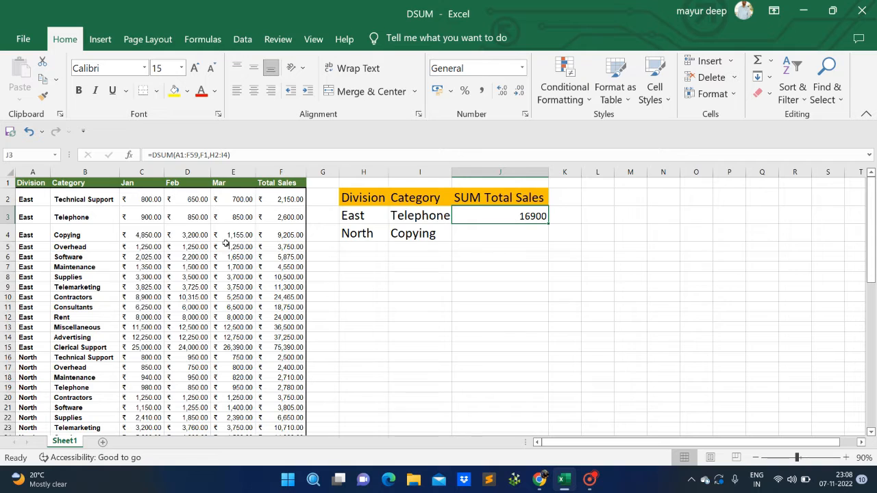
click(137, 213)
click(109, 174)
click(517, 213)
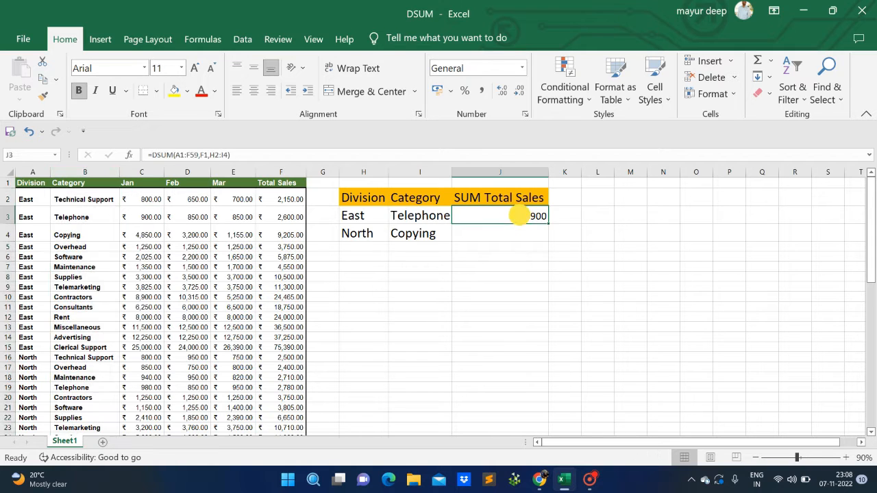
click(568, 199)
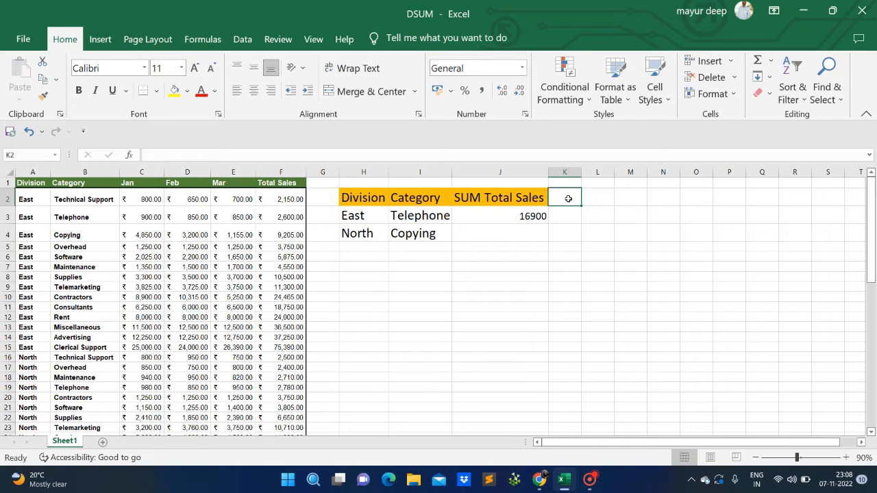
text(A)
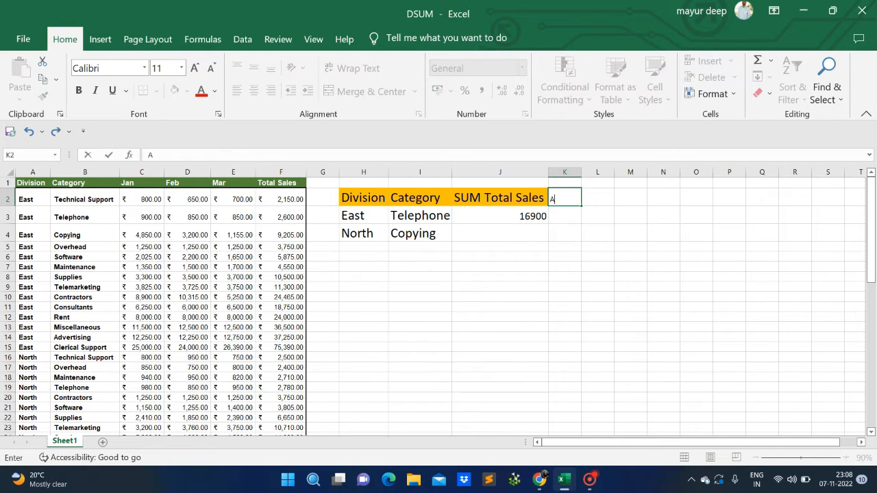
text(verage)
key(Return)
Copy the SUM Total Sales header formatting onto the Average header and autofit column K's width
click(569, 200)
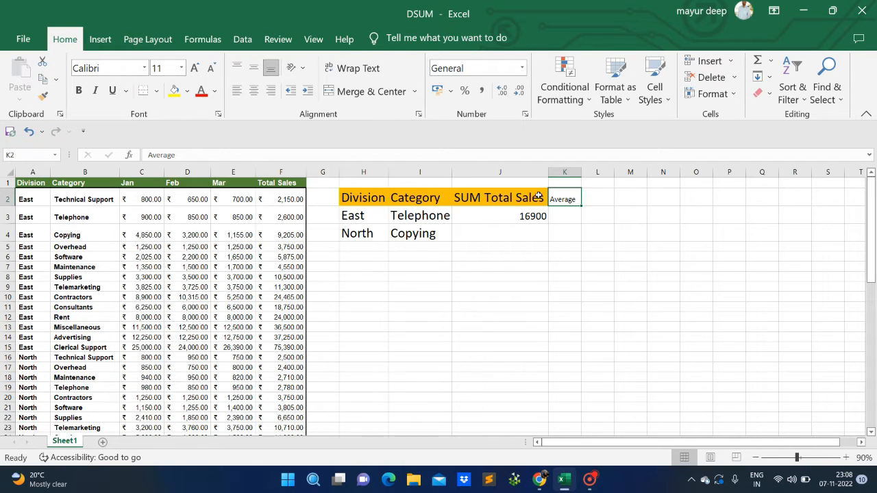
click(538, 198)
click(43, 97)
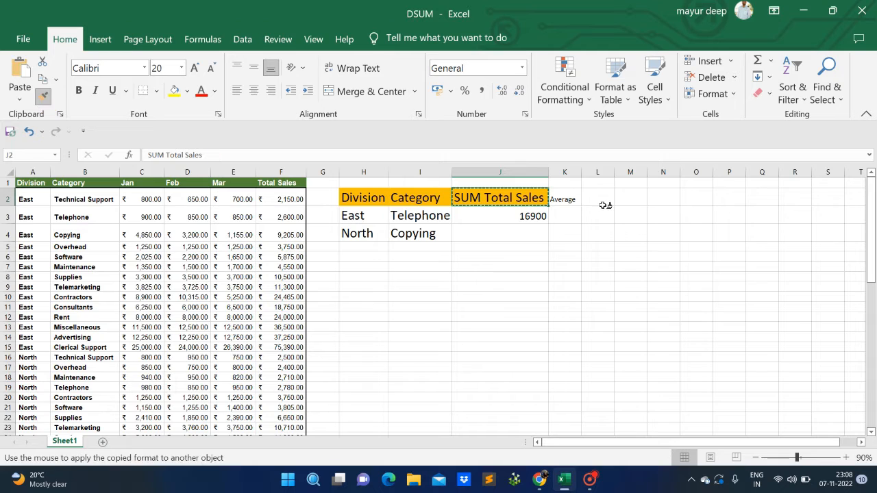
click(568, 199)
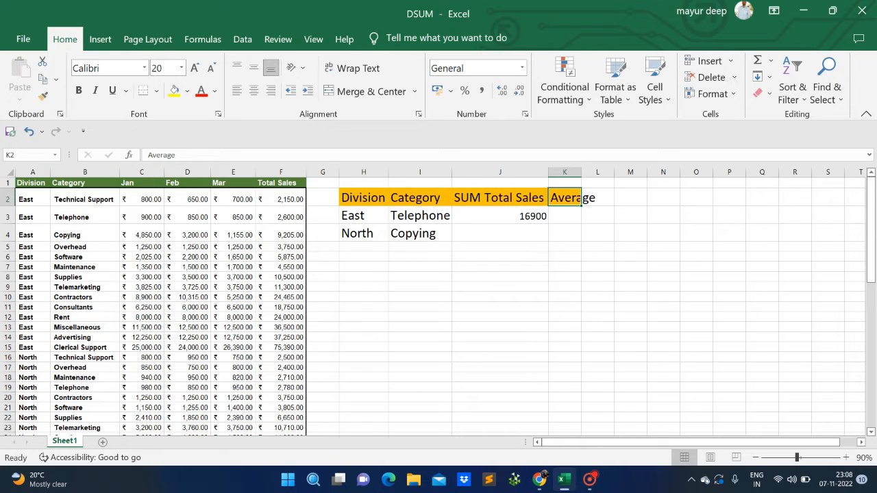
double_click(581, 172)
Examine the header and result cells of the SUM Total Sales and Average columns and the DSUM formula
click(572, 215)
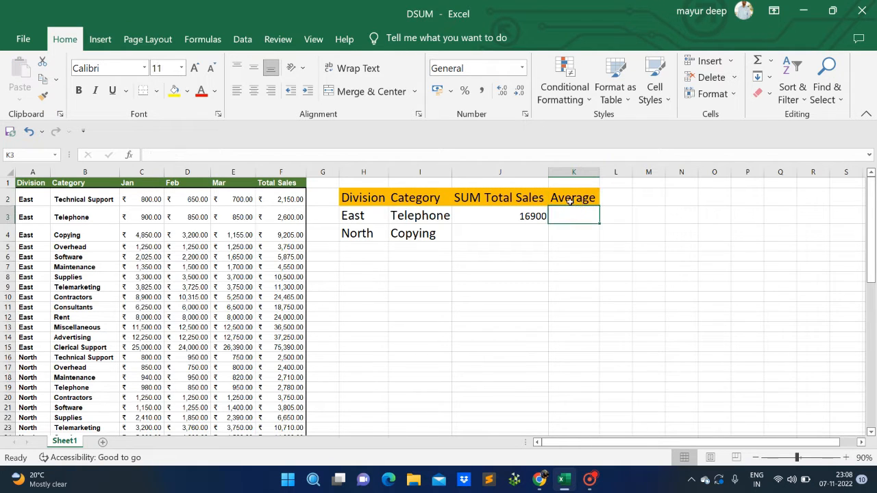
click(572, 198)
click(484, 199)
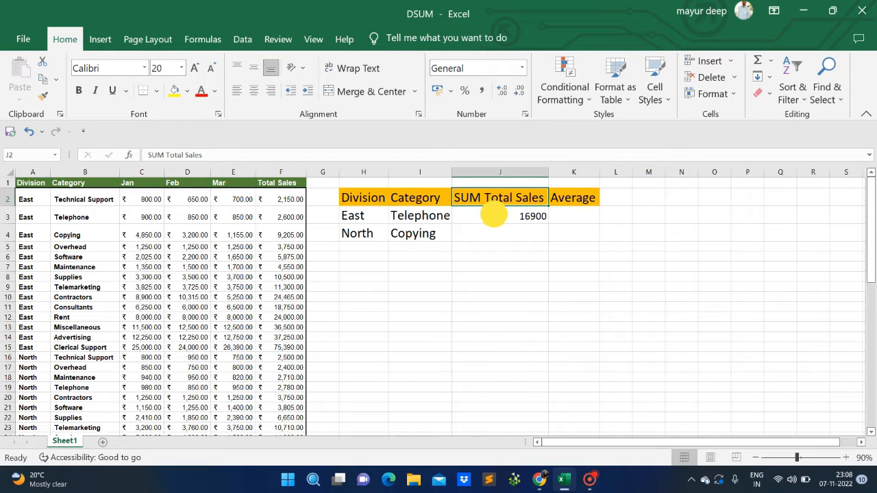
click(494, 215)
click(560, 215)
click(553, 196)
click(524, 198)
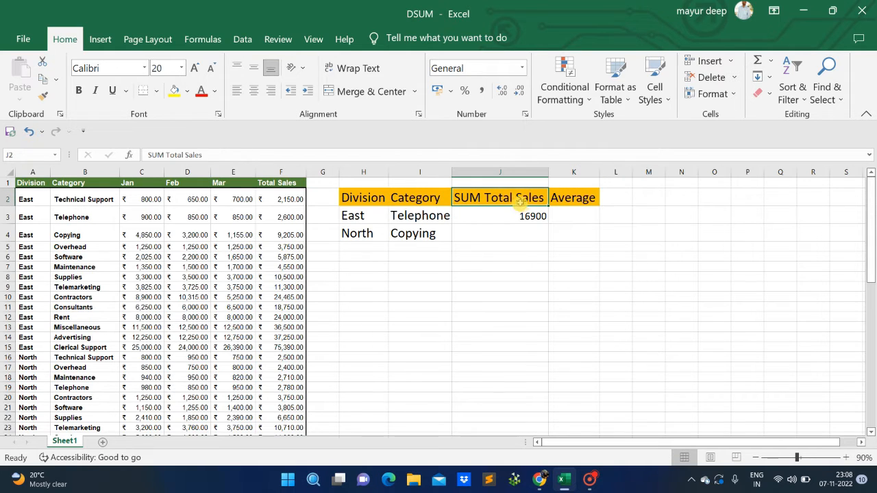
click(514, 214)
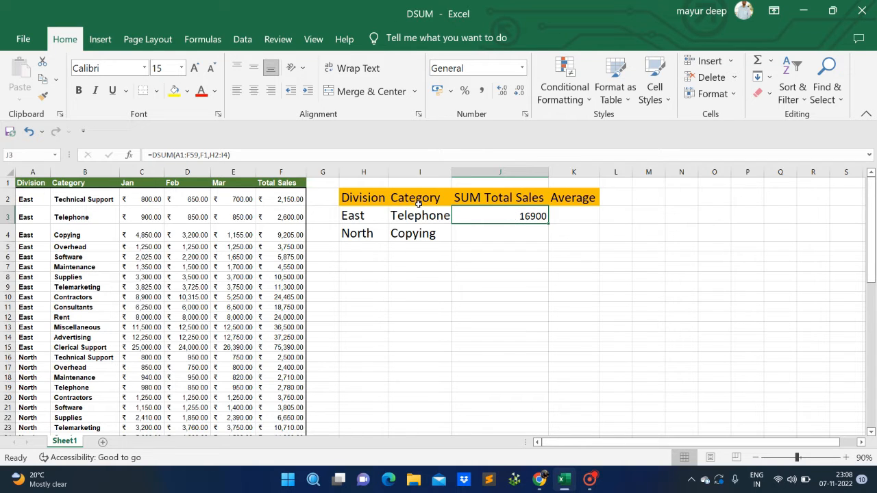
Start a DAVERAGE formula in K3 using the data table A1:F59 as the database
click(565, 217)
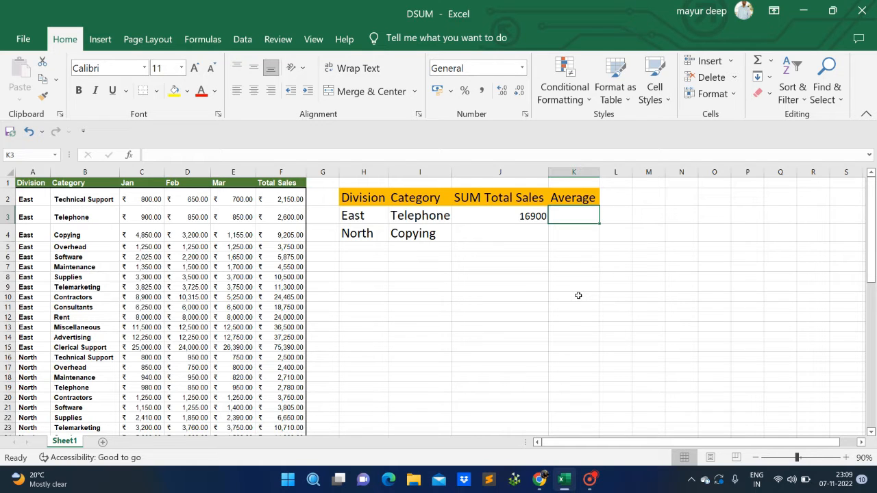
text(=D)
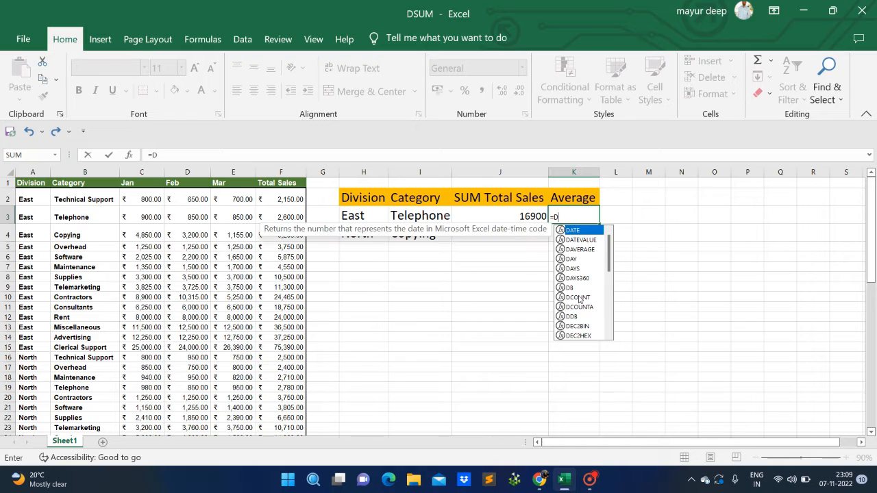
text(ave)
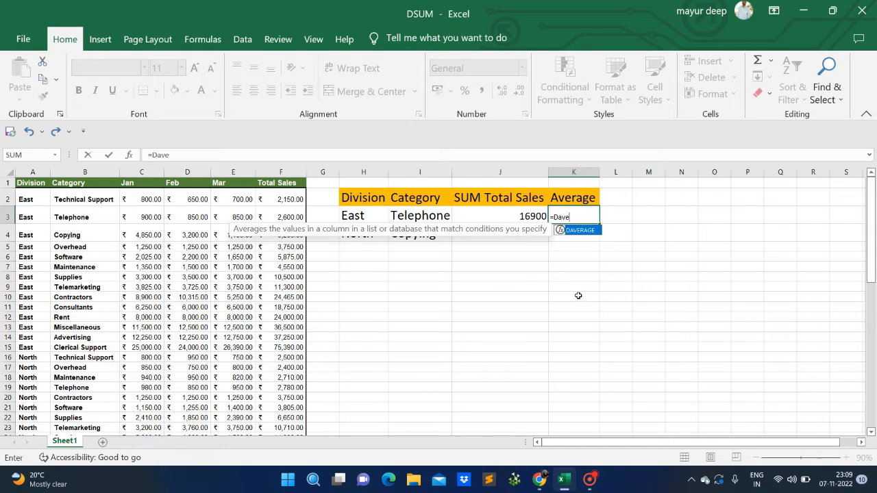
key(Tab)
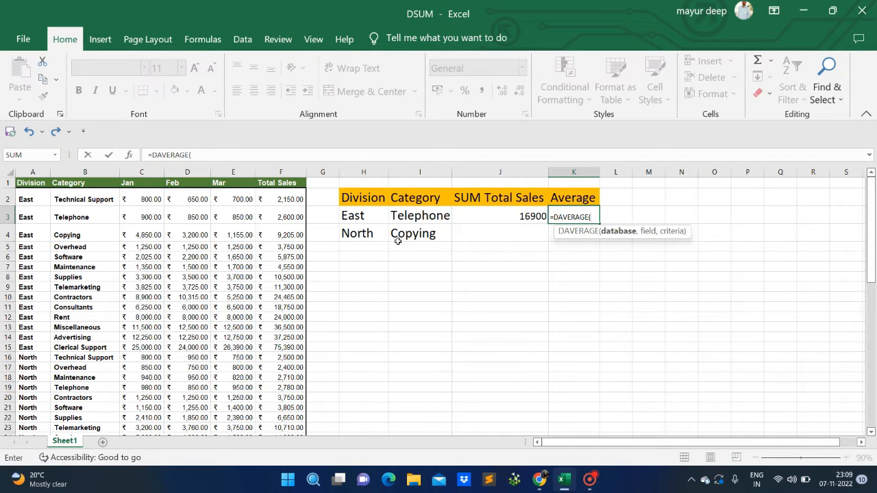
click(24, 182)
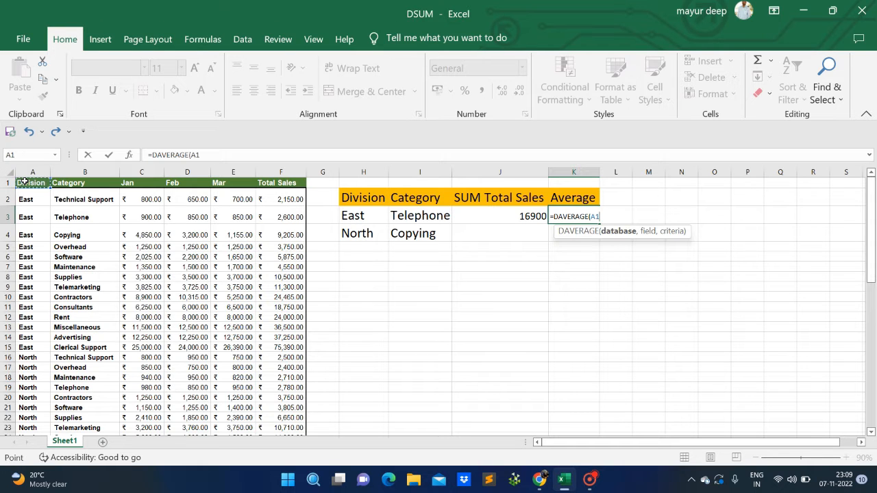
key(ctrl+shift+Down)
key(ctrl+shift+Right)
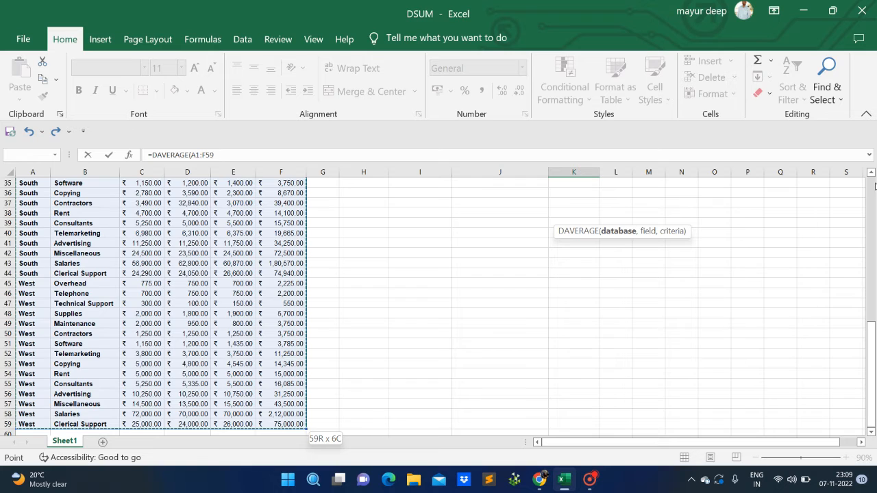
scroll(410, 250, up, 11)
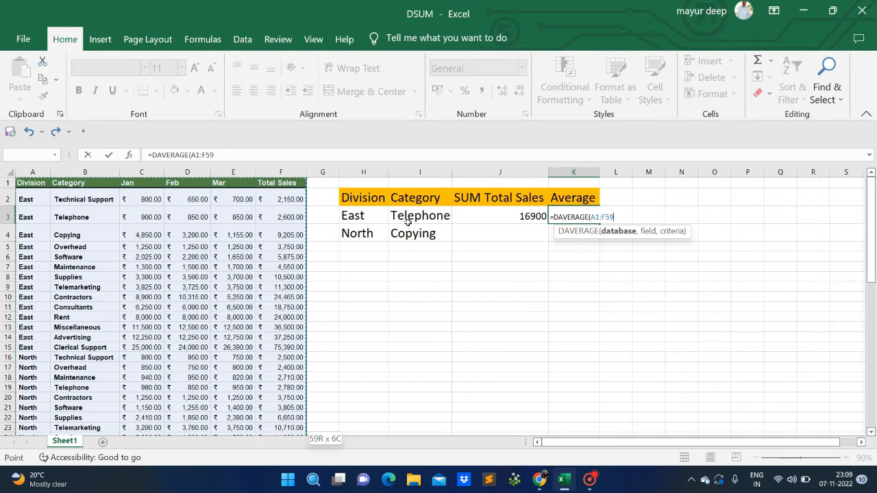
text(,)
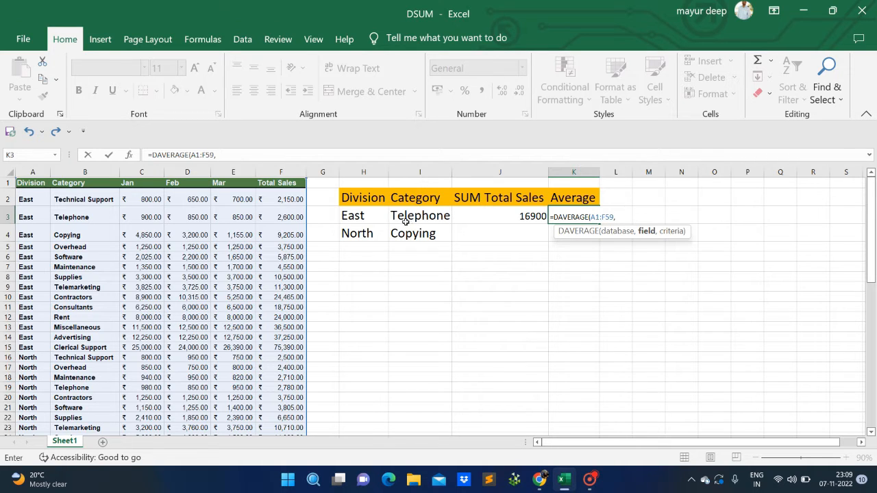
click(287, 183)
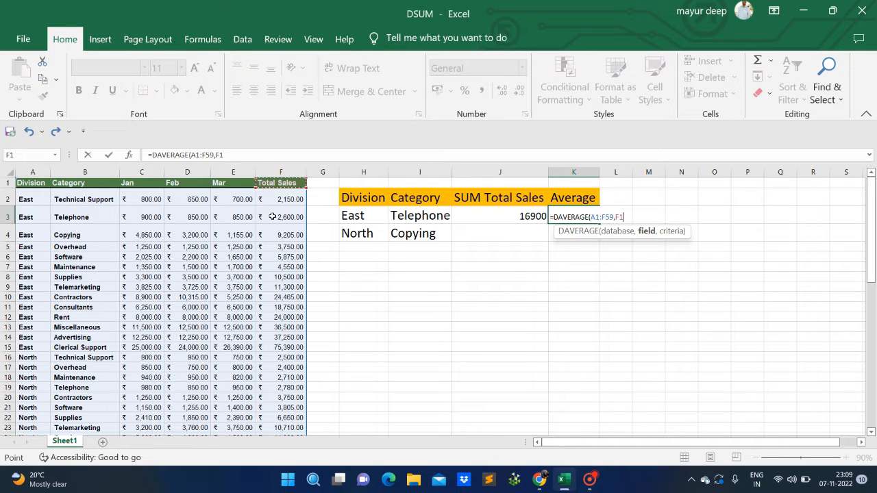
key(BackSpace)
key(BackSpace)
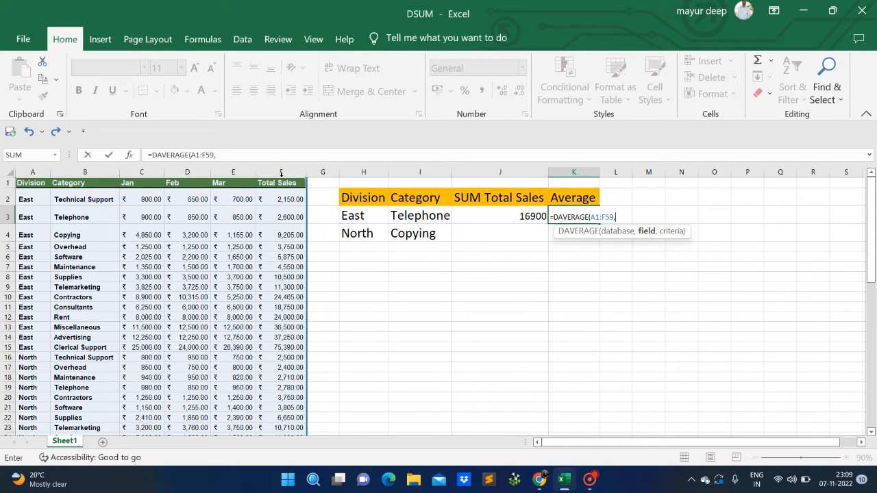
Complete the DAVERAGE formula with field 6 and the criteria range I2:I3
text(6)
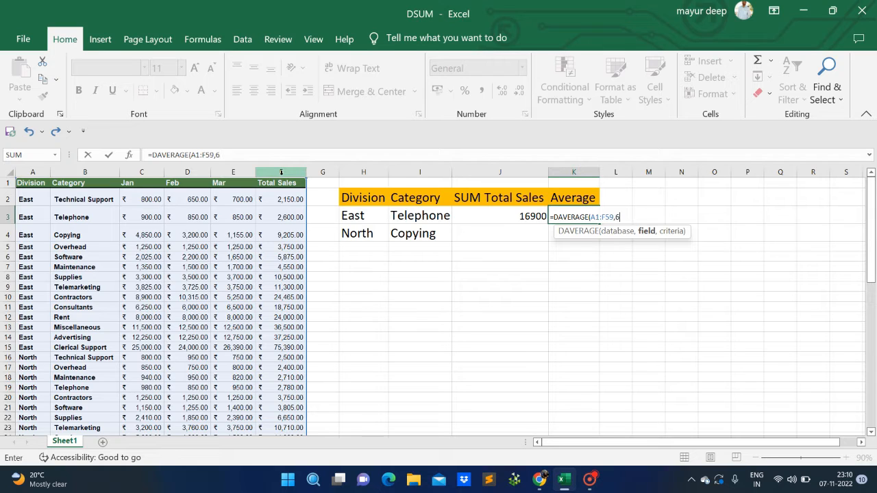
text(,)
click(419, 198)
drag(423, 214, 423, 226)
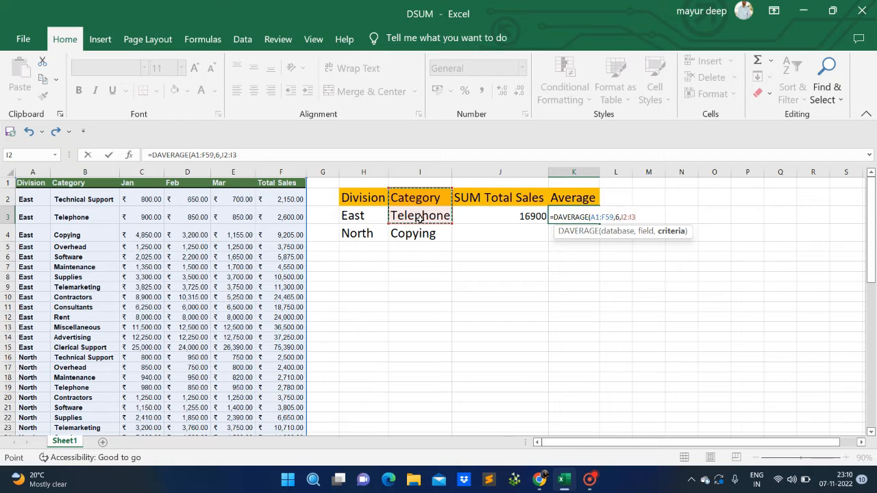
text())
key(Return)
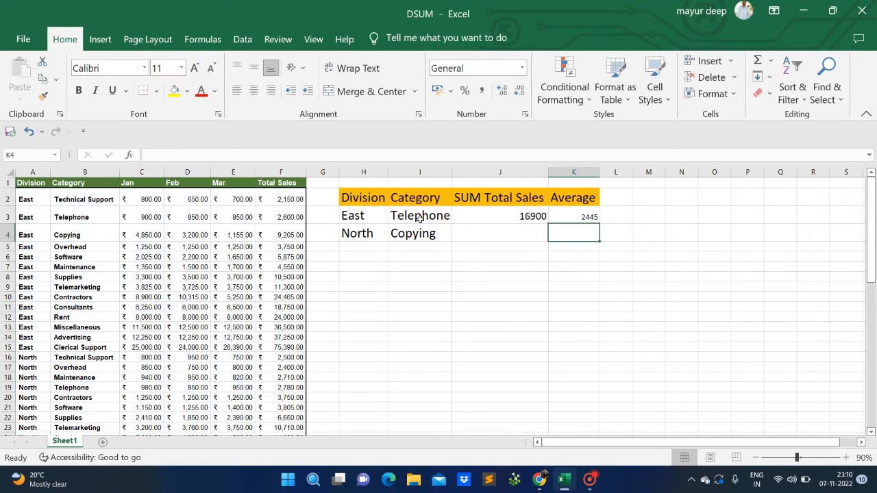
Review the DAVERAGE result and the surrounding criteria cells
key(Up)
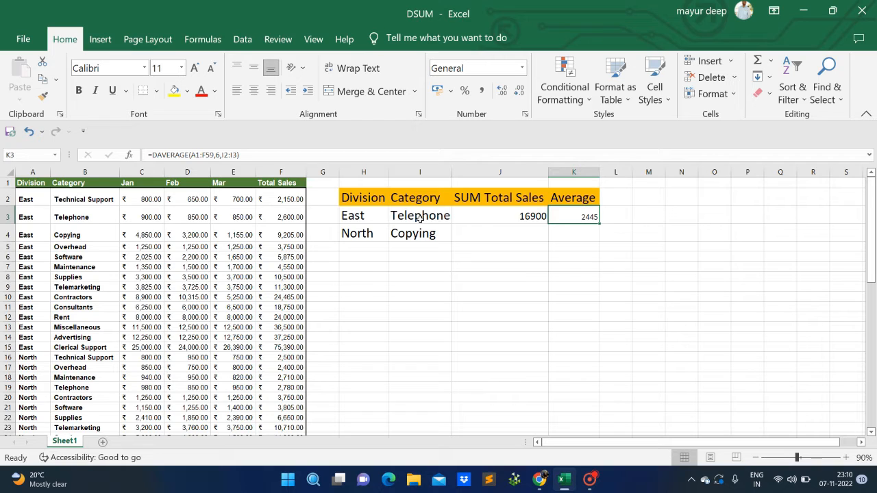
key(Down)
key(Up)
key(Left)
key(Left)
key(Up)
key(Right)
key(Right)
key(Down)
Change the DAVERAGE formula's criteria range to I2:I4
click(233, 155)
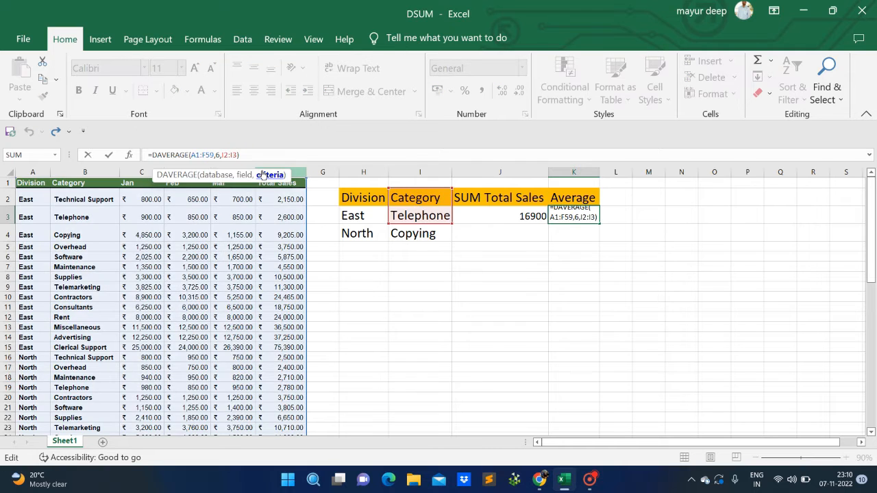
key(BackSpace)
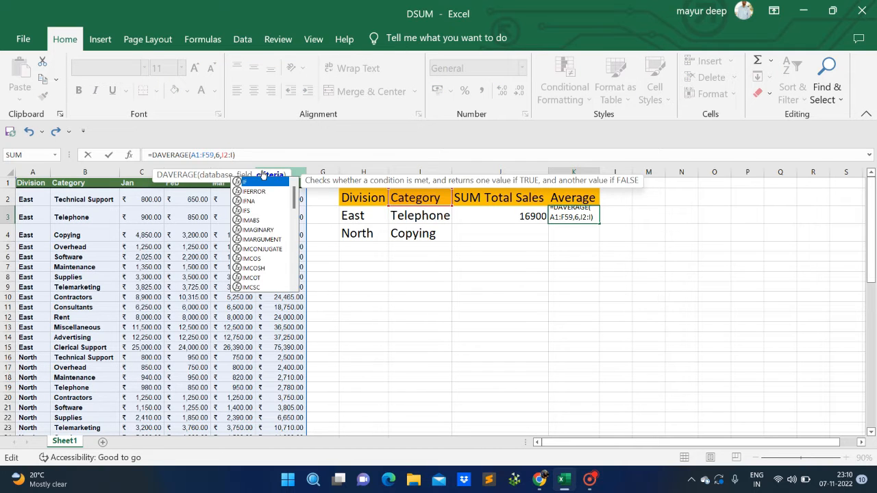
text(4)
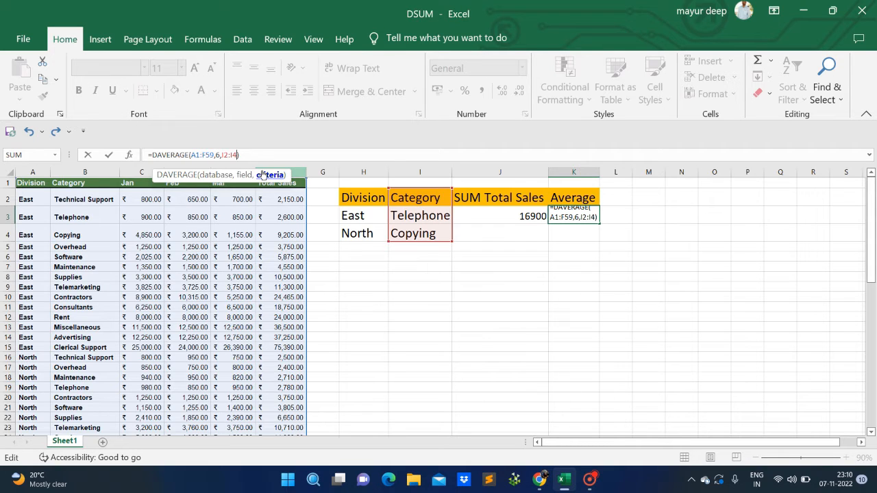
text())
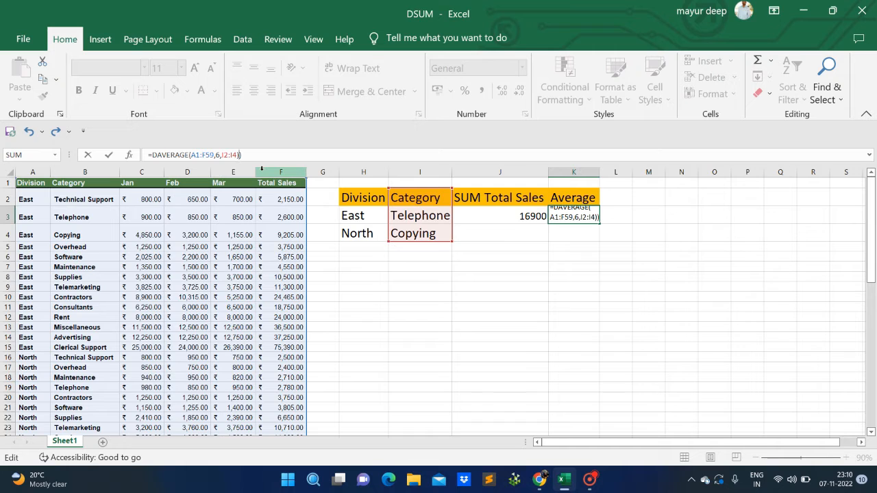
key(BackSpace)
key(Return)
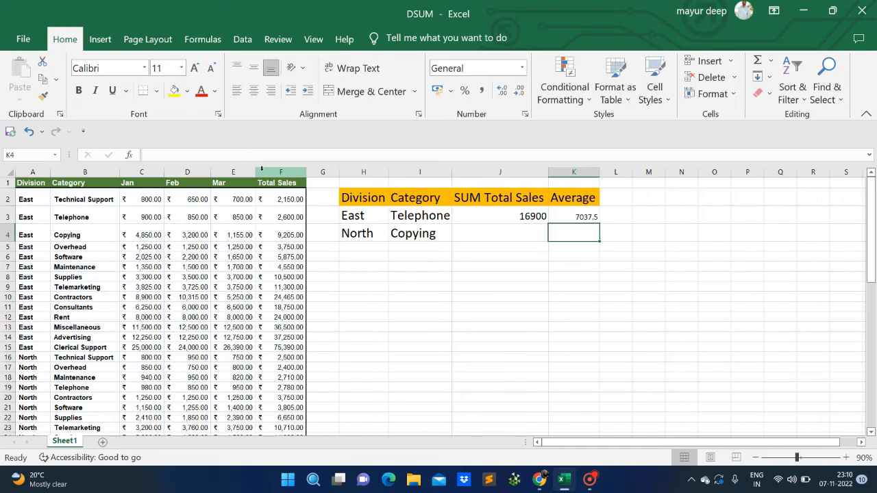
Change the DAVERAGE formula in K3 so its criteria range is H2:I4
key(Up)
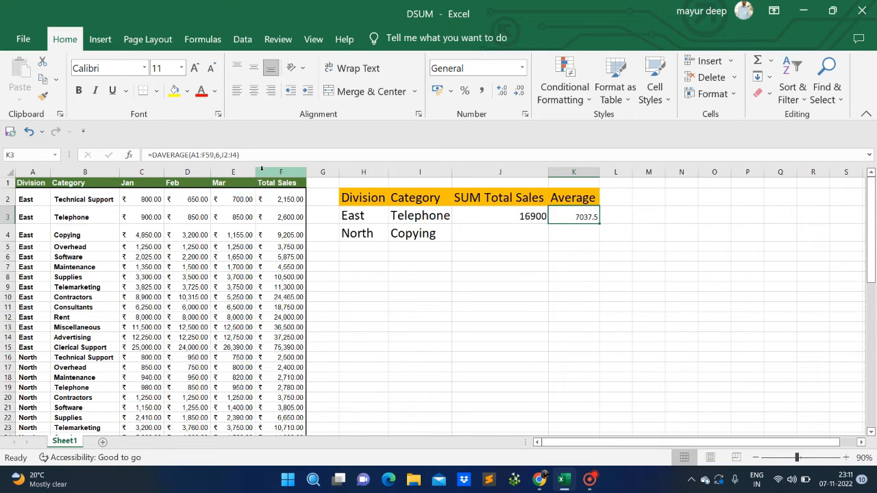
key(Right)
key(Left)
key(Left)
key(Right)
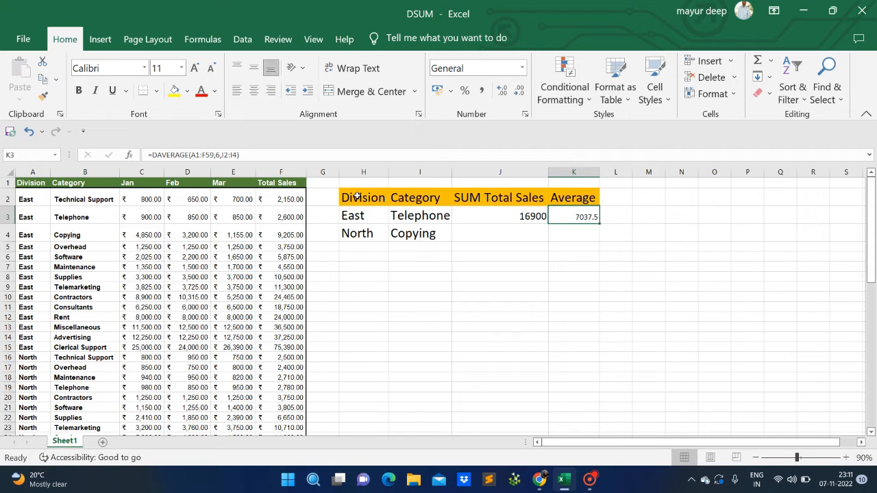
click(235, 155)
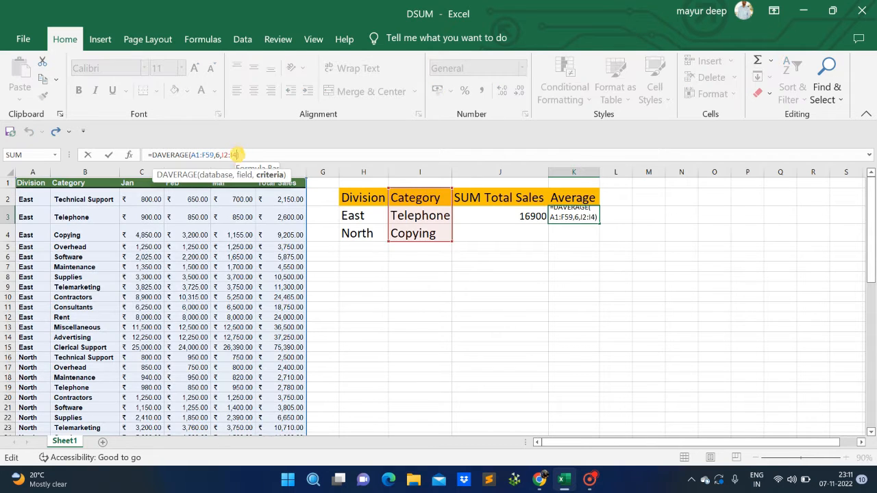
key(BackSpace)
key(BackSpace)
key(BackSpace)
key(BackSpace)
key(BackSpace)
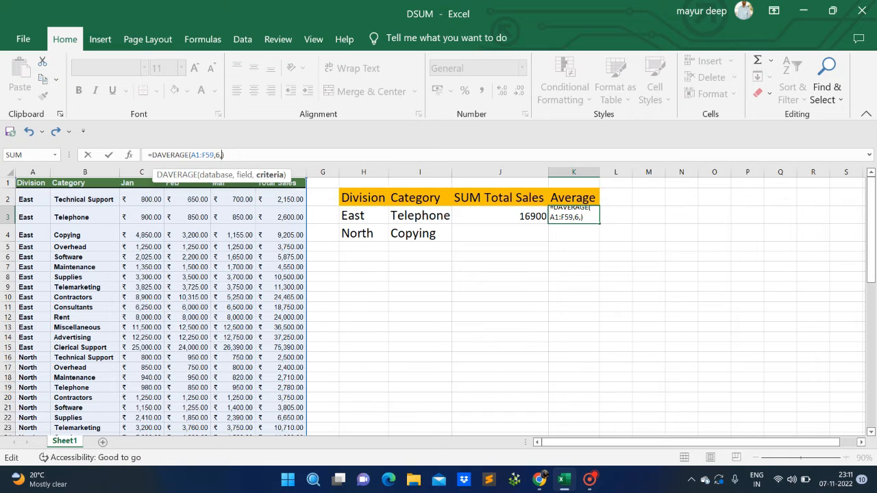
click(128, 155)
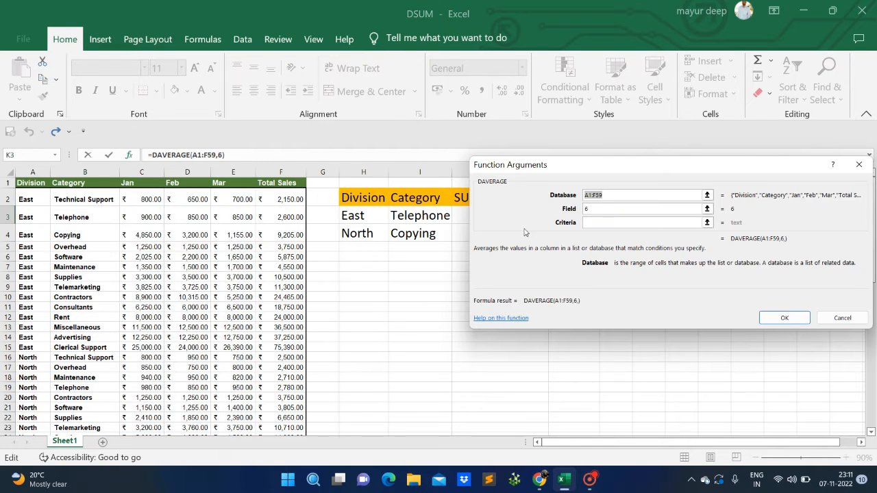
click(600, 220)
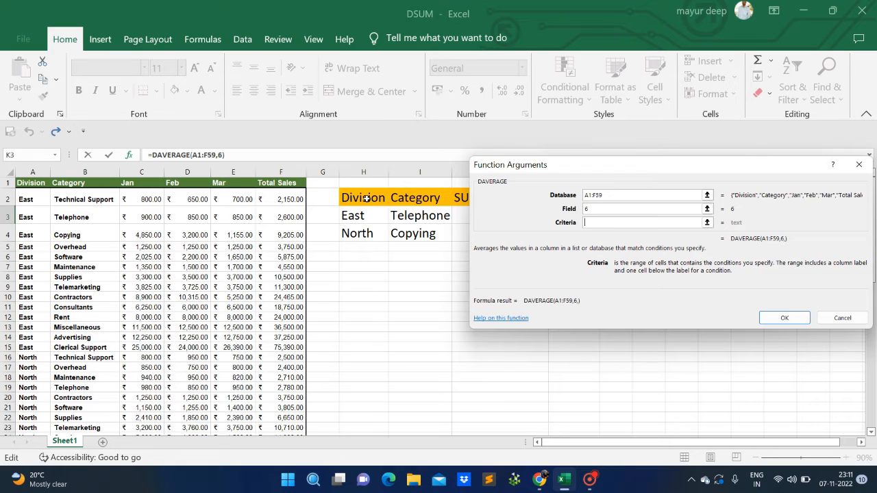
drag(367, 198, 387, 219)
drag(409, 233, 409, 234)
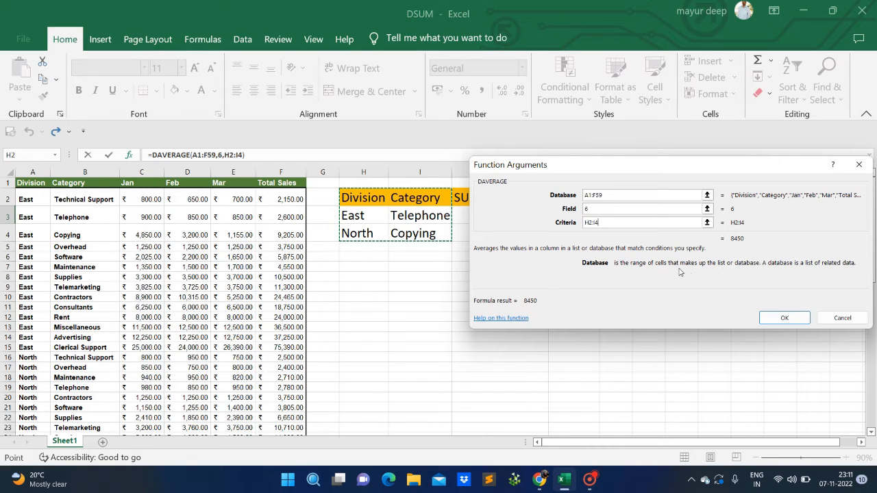
click(782, 320)
Review the updated DAVERAGE formula in K3 and the criteria cells around it
click(562, 235)
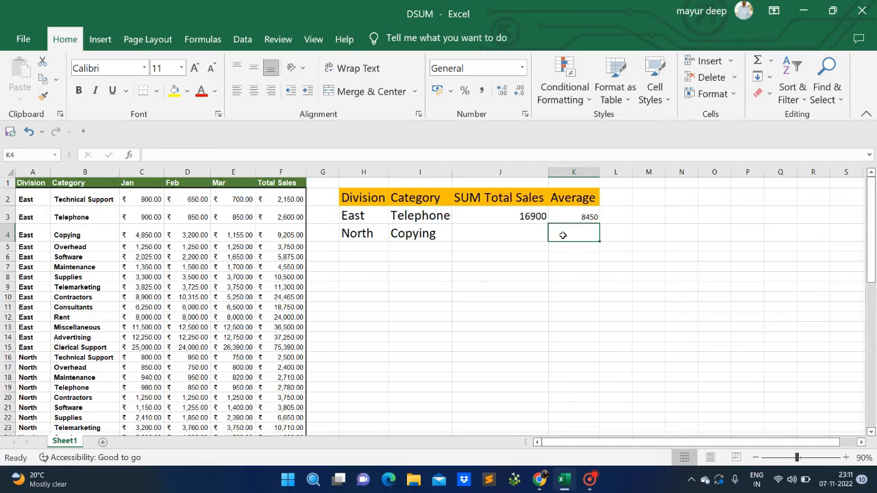
click(557, 217)
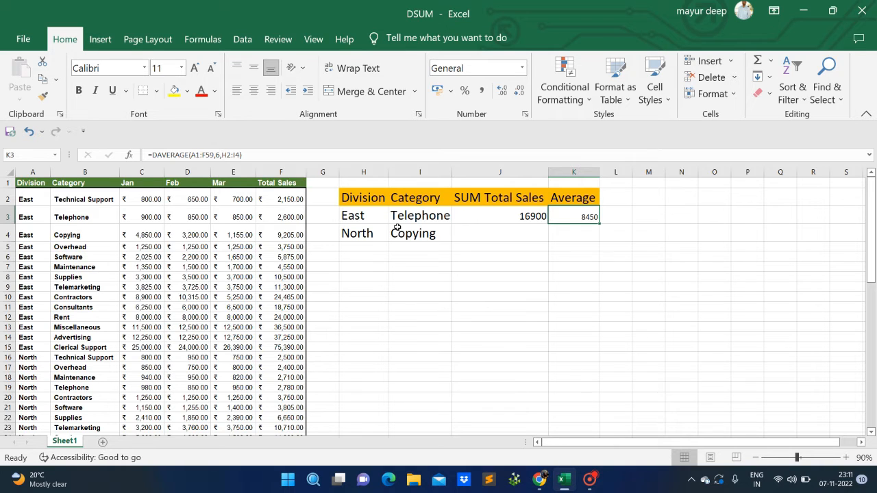
key(Down)
key(Up)
key(Up)
key(Right)
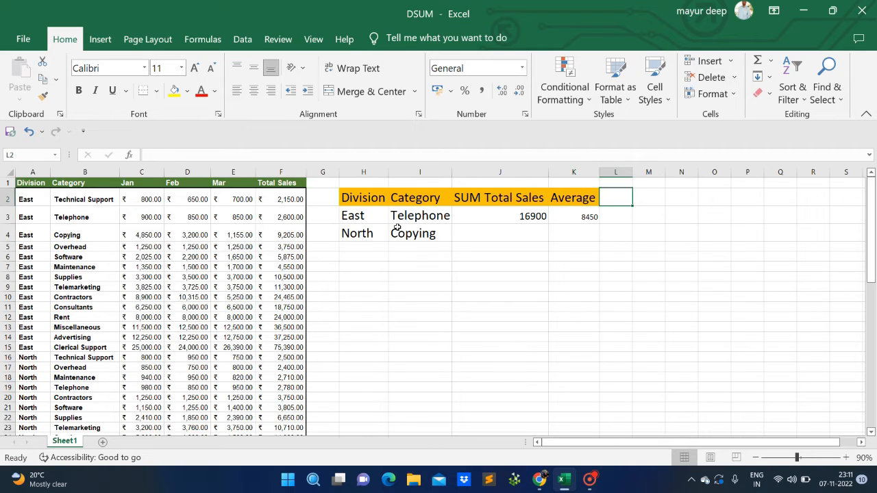
key(Down)
key(Down)
key(Down)
key(Down)
key(Left)
key(Left)
key(Left)
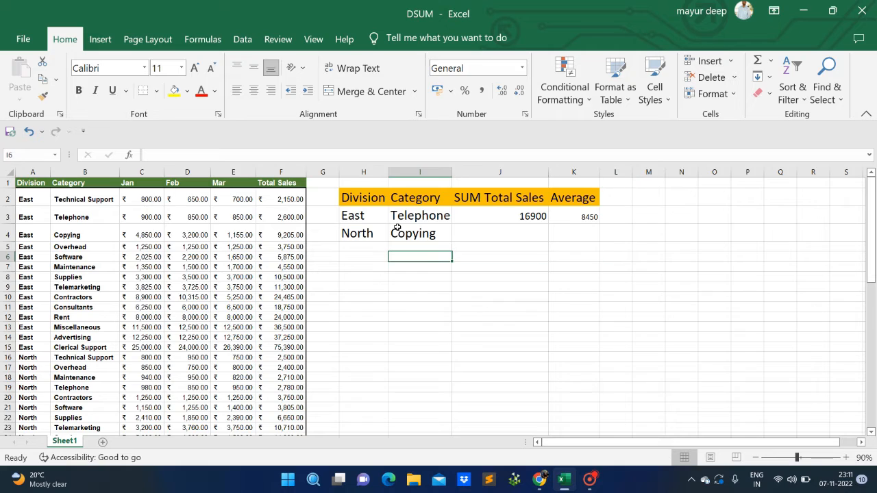
key(Right)
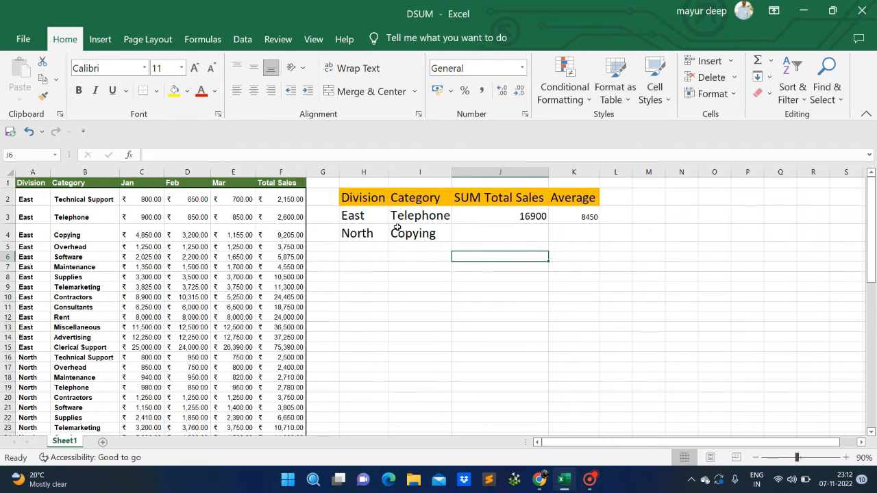
Copy the Category and Telephone criteria cells I2:I3 to I7:I8
drag(363, 200, 404, 217)
click(403, 197)
key(ctrl+c)
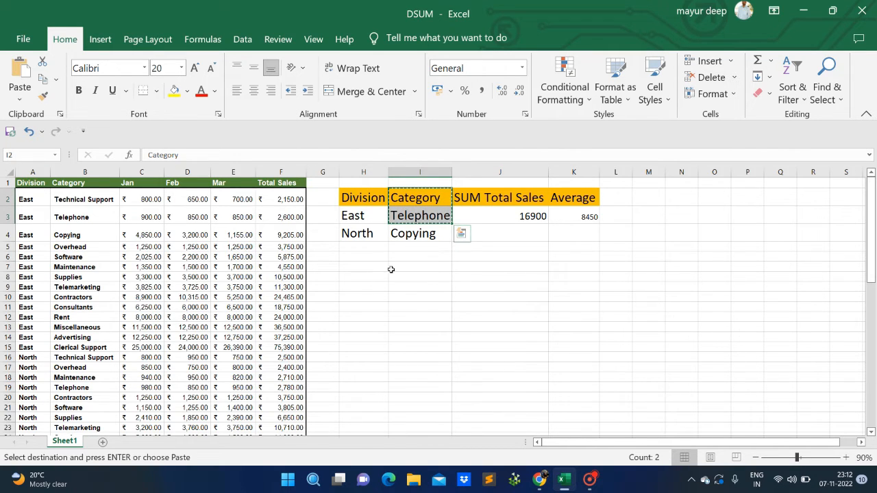
click(403, 268)
key(ctrl+v)
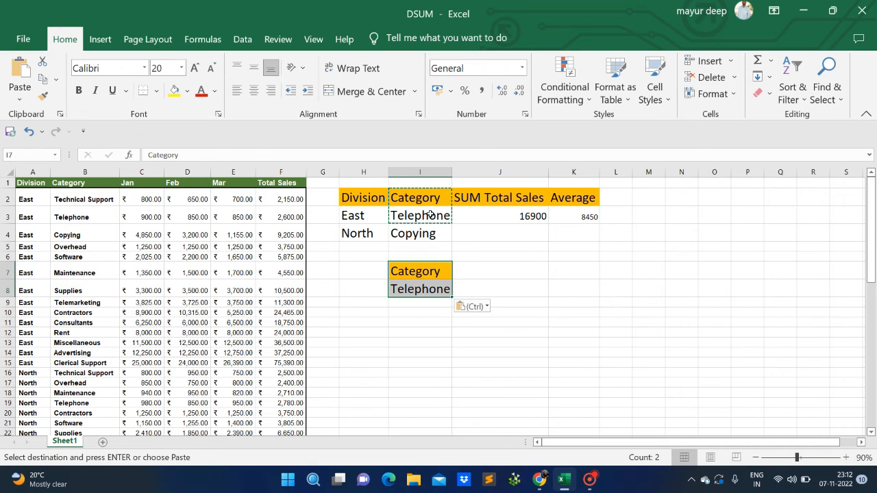
Autofit column I and enter the label count in J7
double_click(451, 173)
click(473, 270)
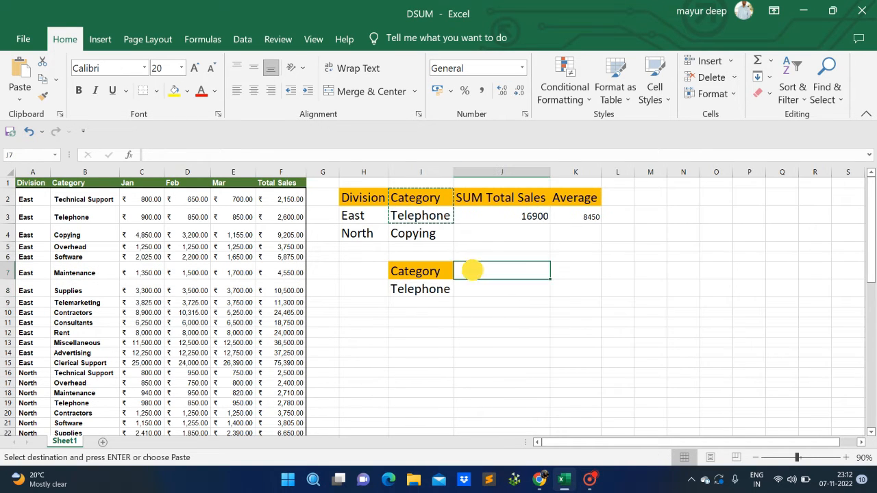
text(co)
text(in==)
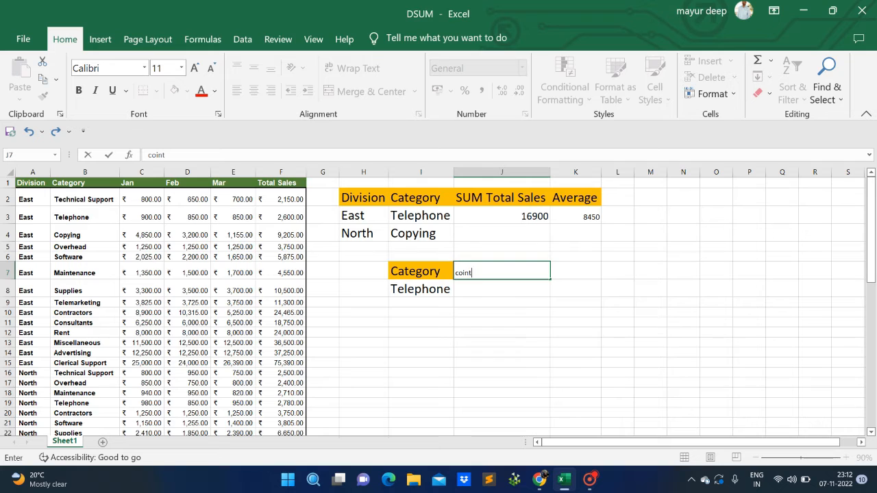
key(BackSpace)
key(BackSpace)
key(BackSpace)
key(BackSpace)
text(unt)
key(Return)
Apply the Category header's formatting from I7 to the count label in J7 with Format Painter
key(Up)
key(Left)
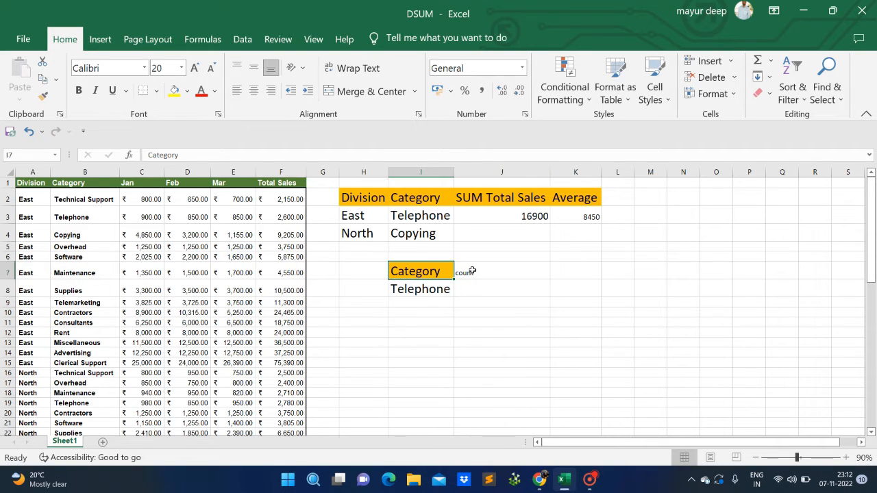
click(43, 95)
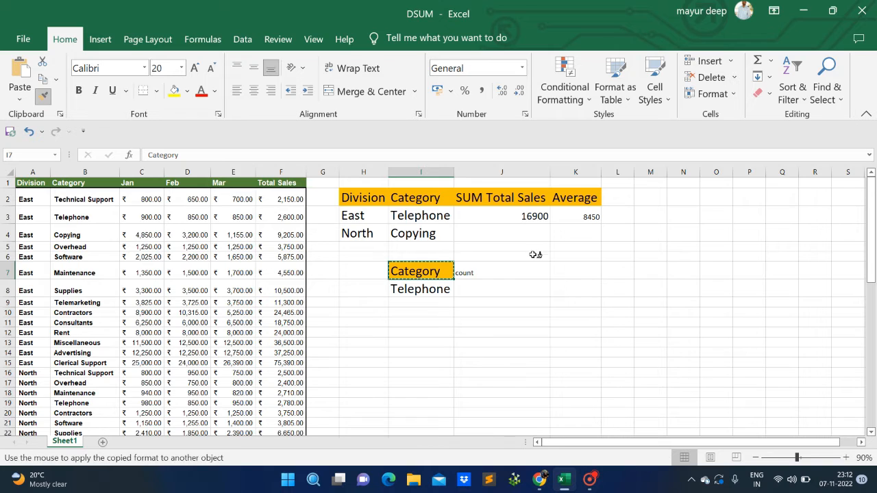
click(514, 271)
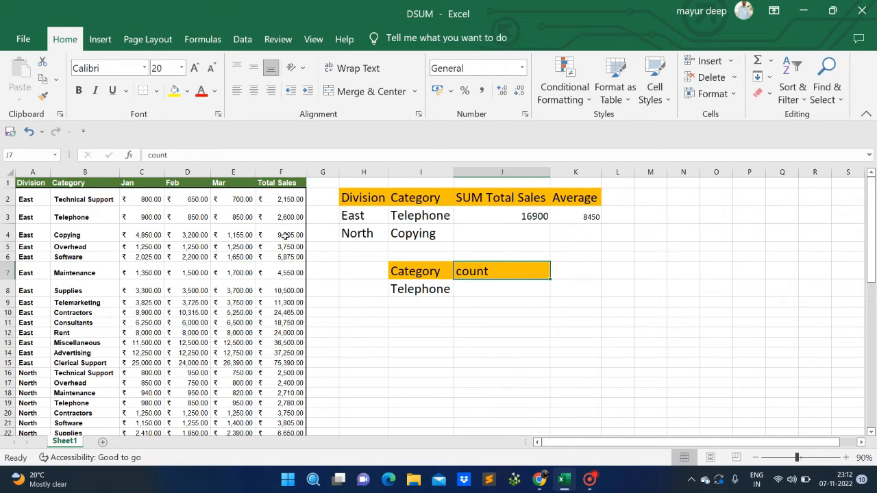
Replace the criterion in I8 with Supplies
click(445, 288)
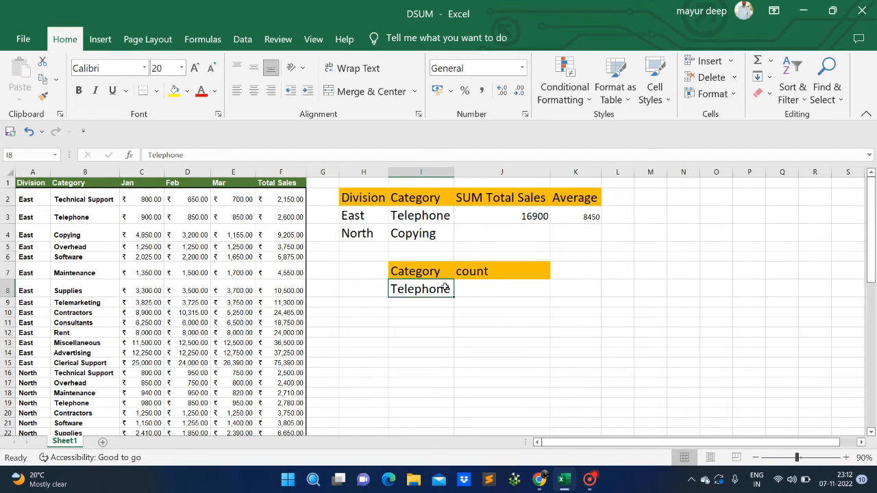
scroll(210, 343, down, 1)
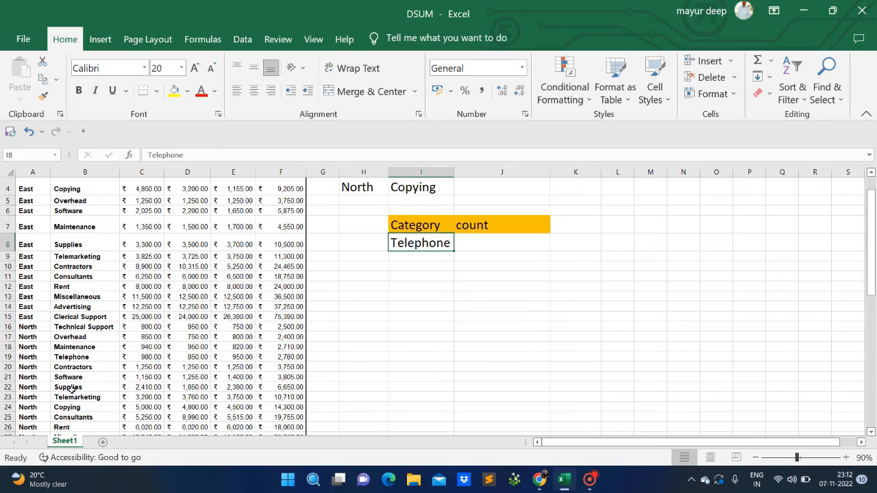
scroll(329, 366, up, 1)
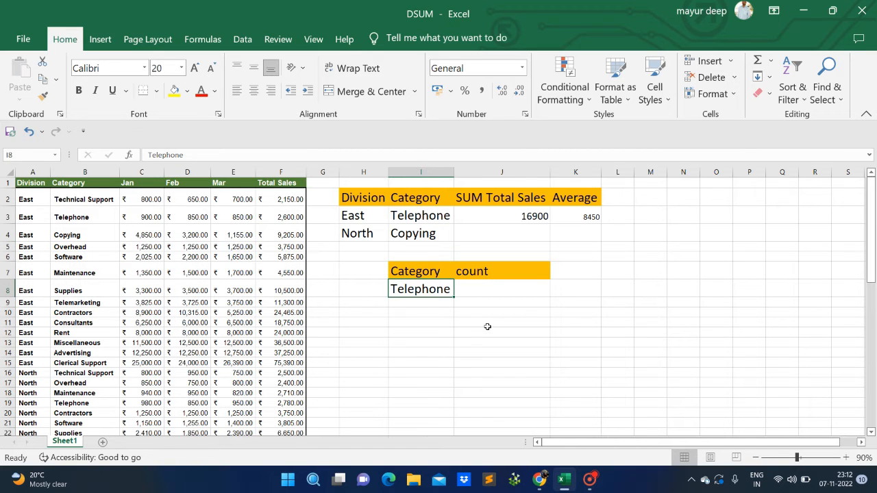
text(Sup)
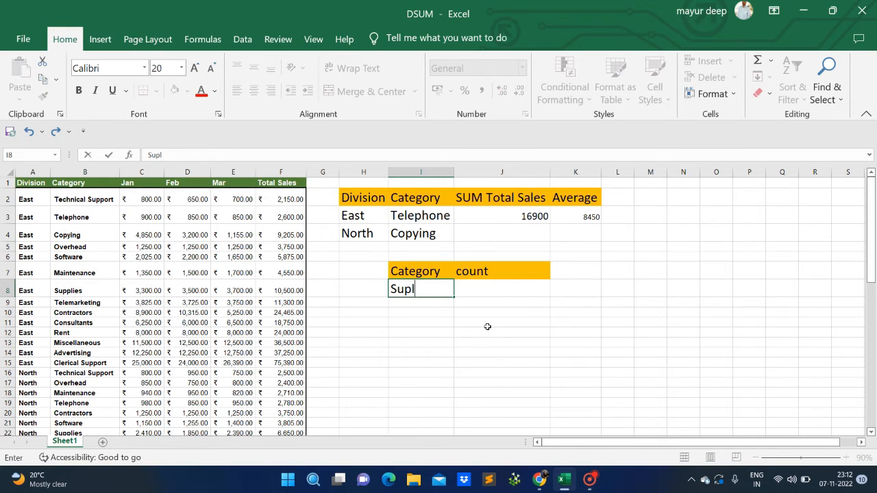
text(plies)
key(Tab)
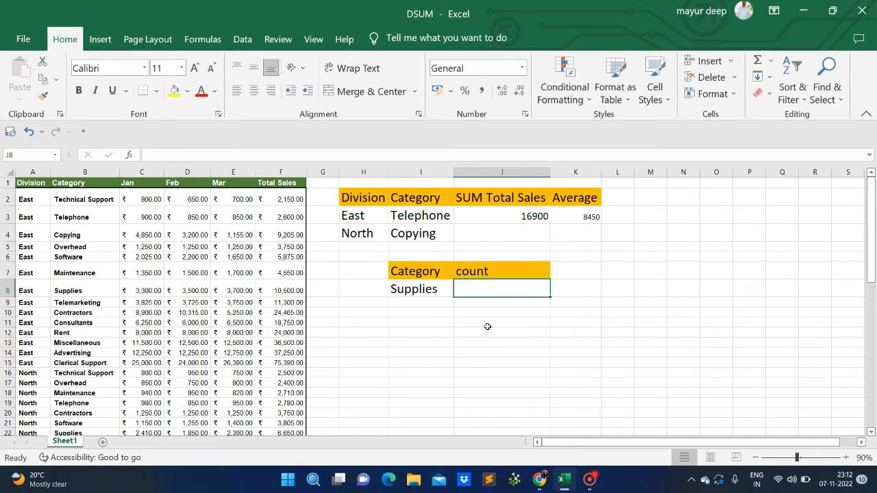
Enter a DCOUNT formula in J8 using database A1:F59, field F1 and criteria I7:I8
text(=)
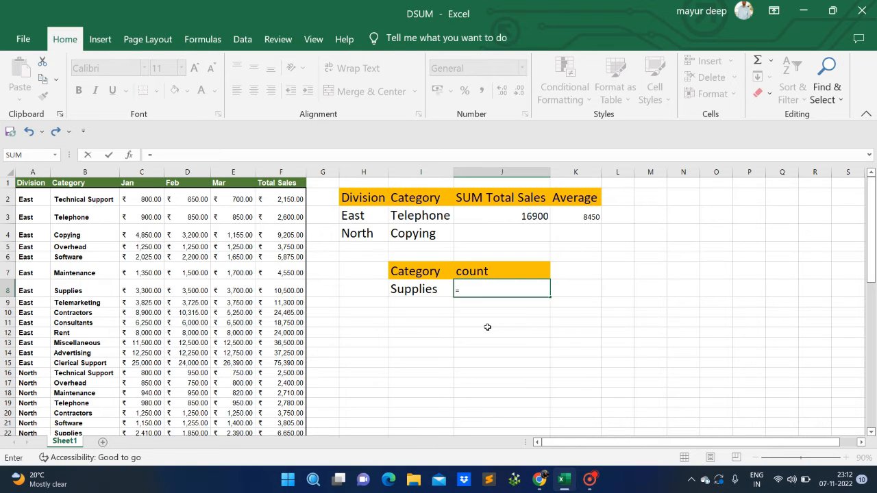
text(D)
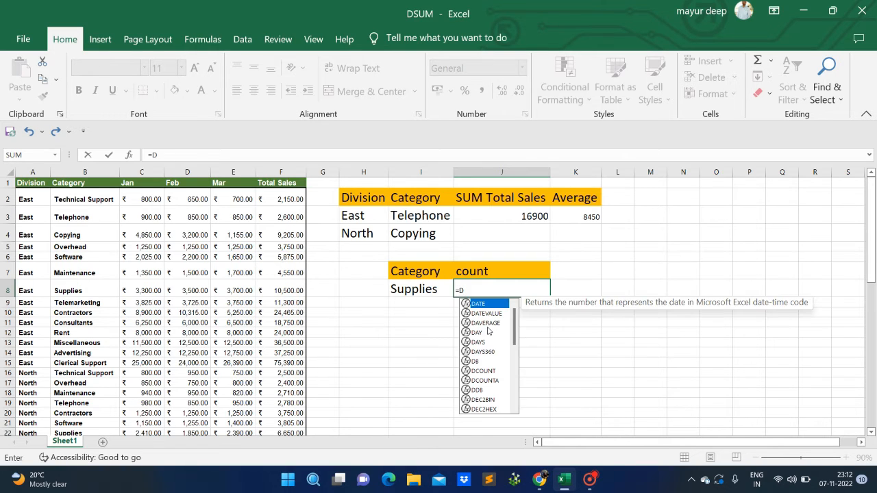
text(co)
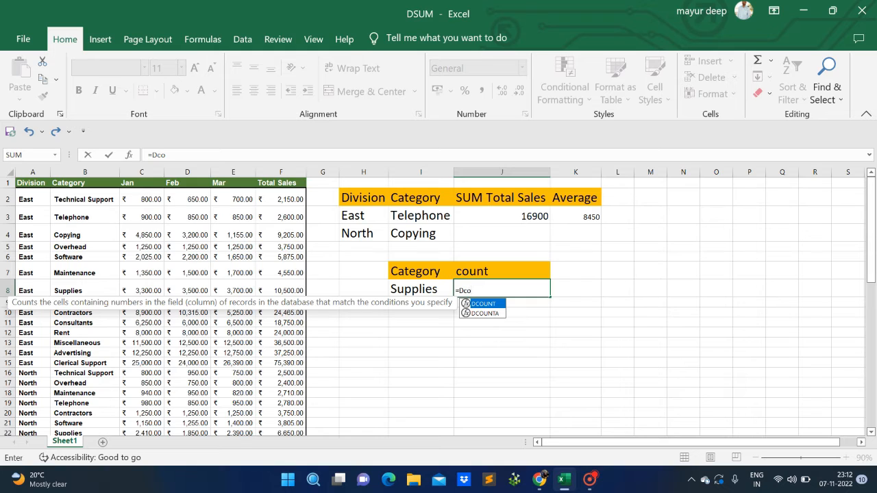
click(486, 314)
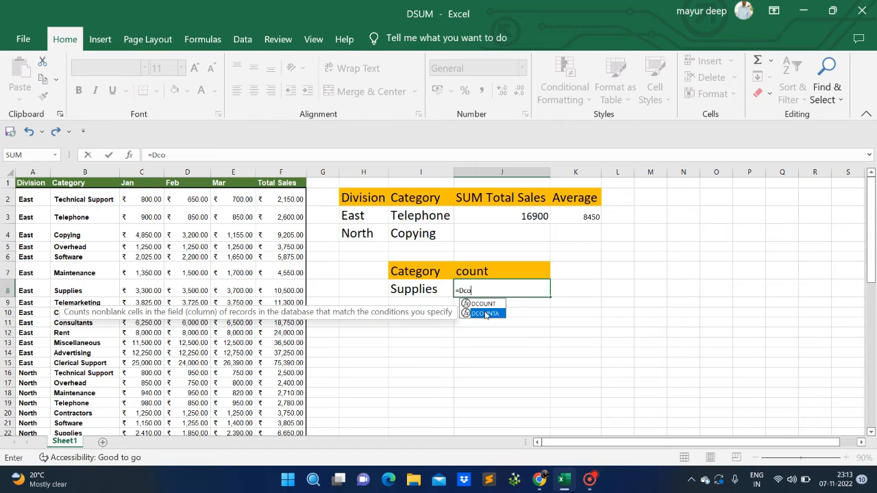
key(Up)
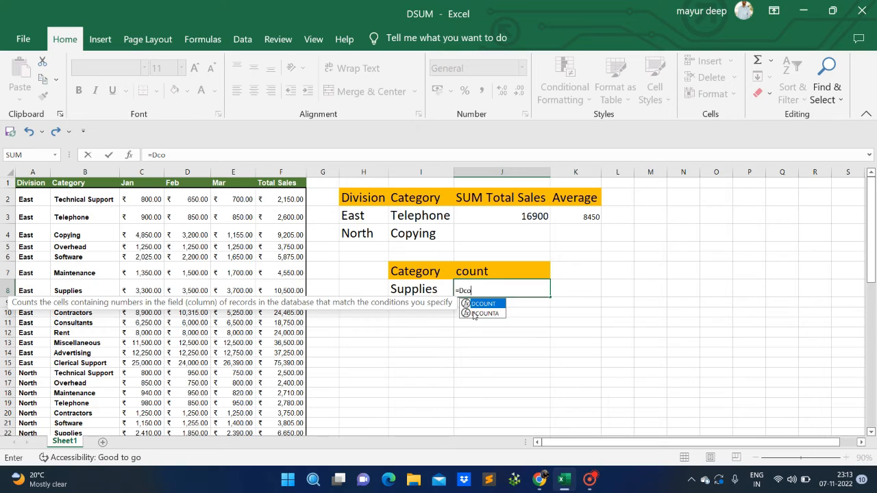
key(Tab)
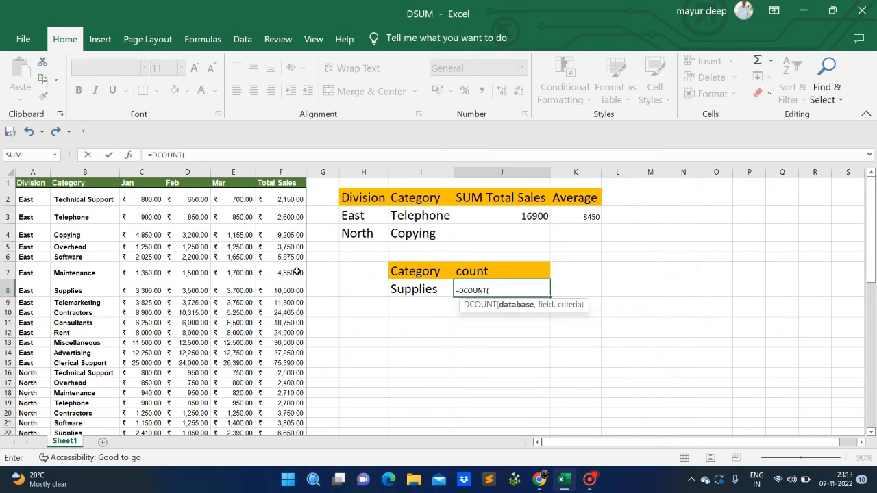
drag(30, 183, 273, 225)
key(ctrl+shift+Down)
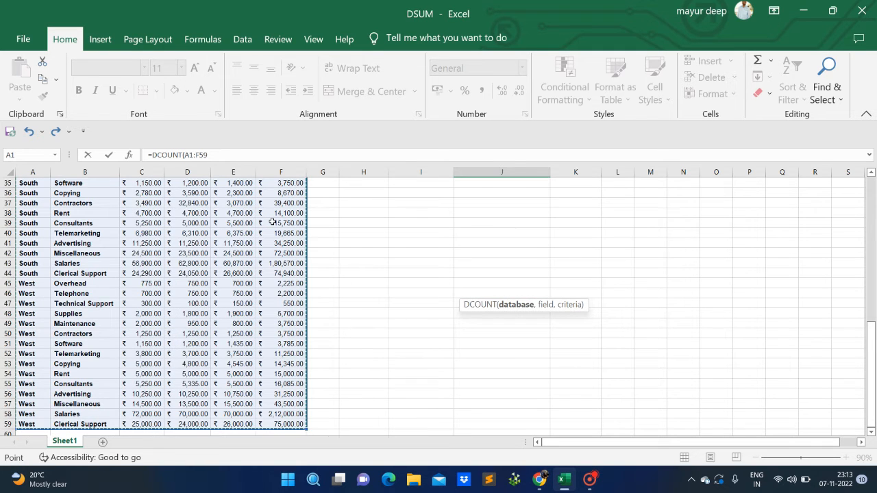
scroll(479, 363, up, 11)
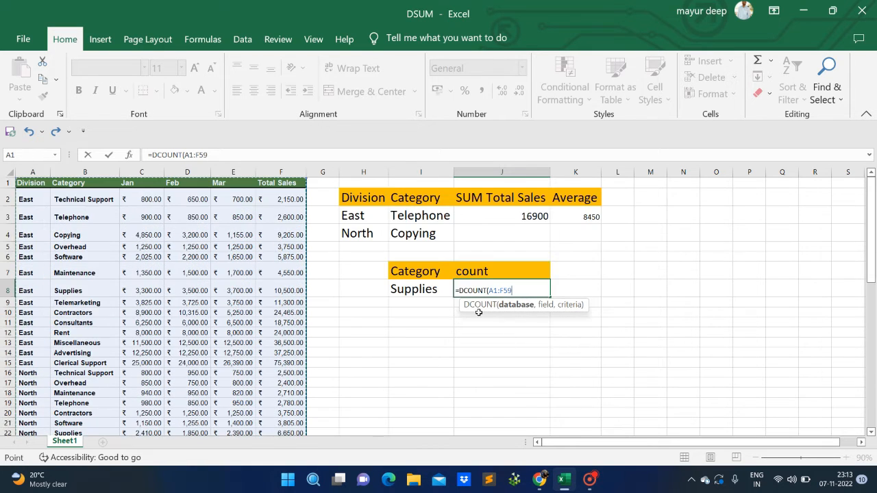
text(,)
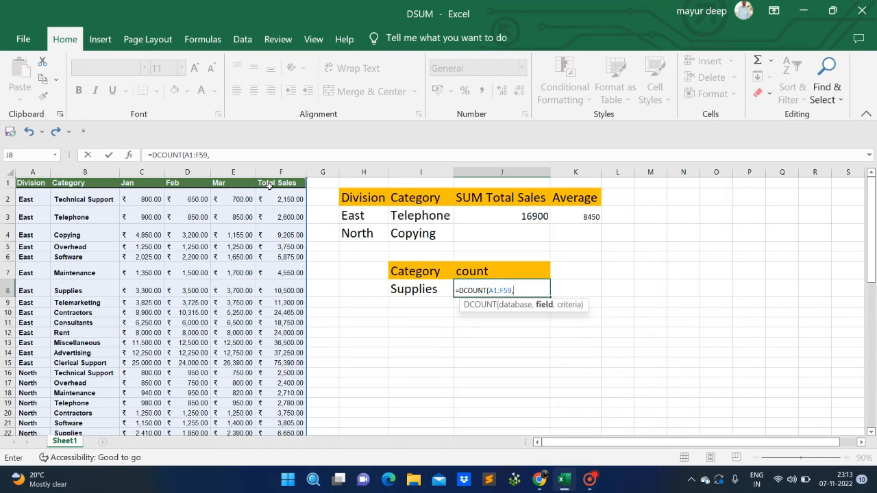
click(269, 184)
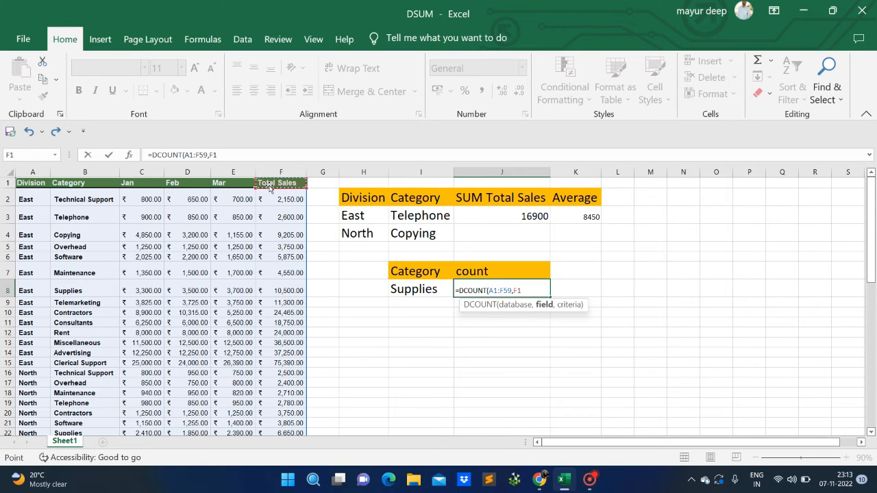
text(,)
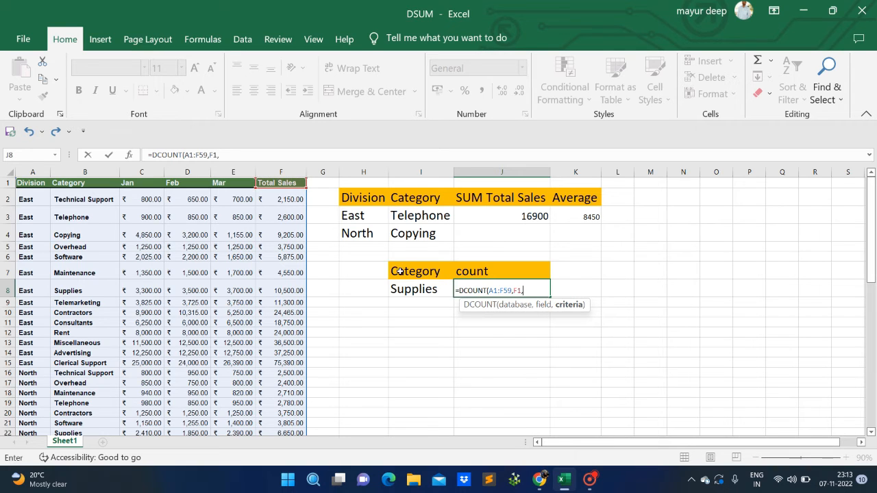
drag(401, 270, 407, 292)
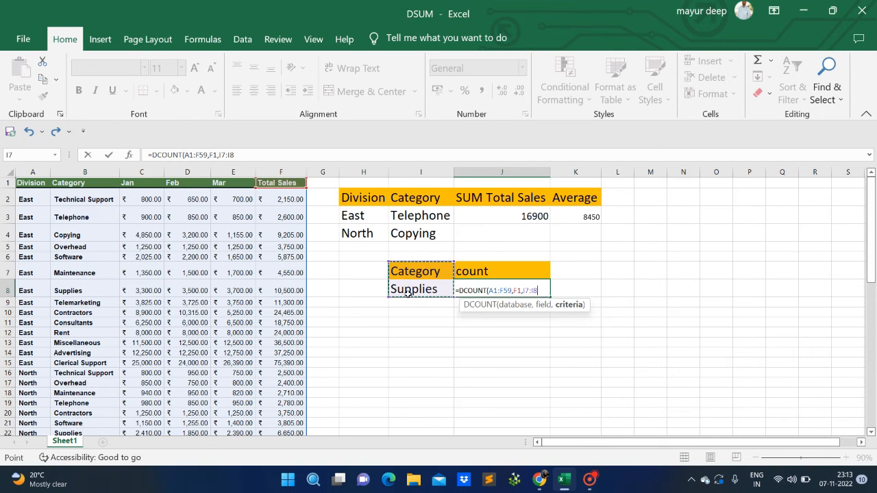
key(Return)
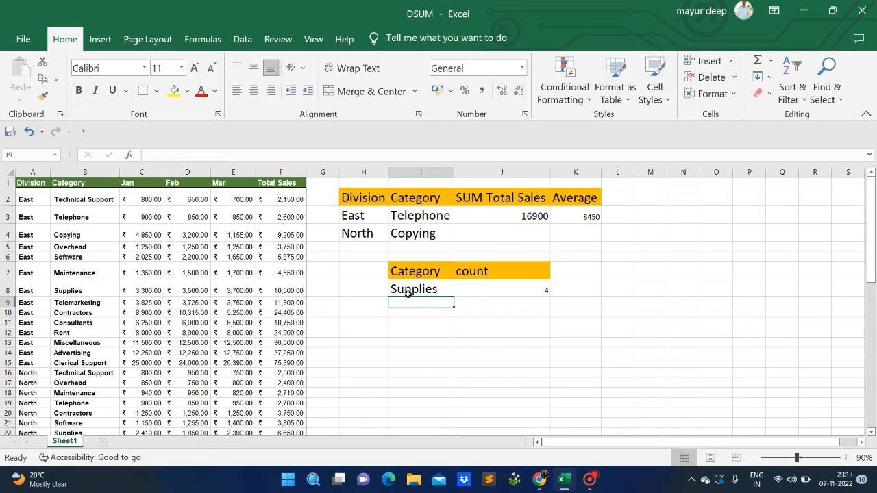
Inspect the Supplies criterion in I8 and the Supplies rows in the Category column of the table
click(408, 292)
key(Right)
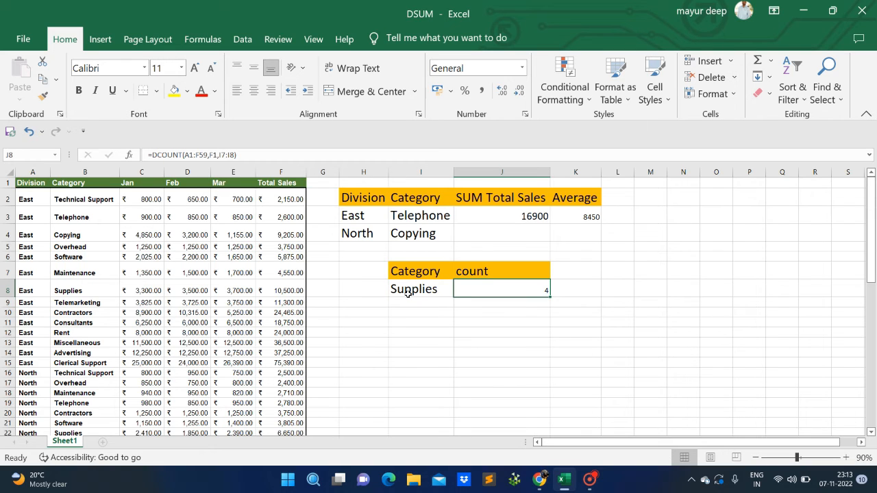
click(408, 292)
key(Right)
key(Up)
key(Left)
key(Right)
key(Down)
key(Left)
key(Right)
click(409, 294)
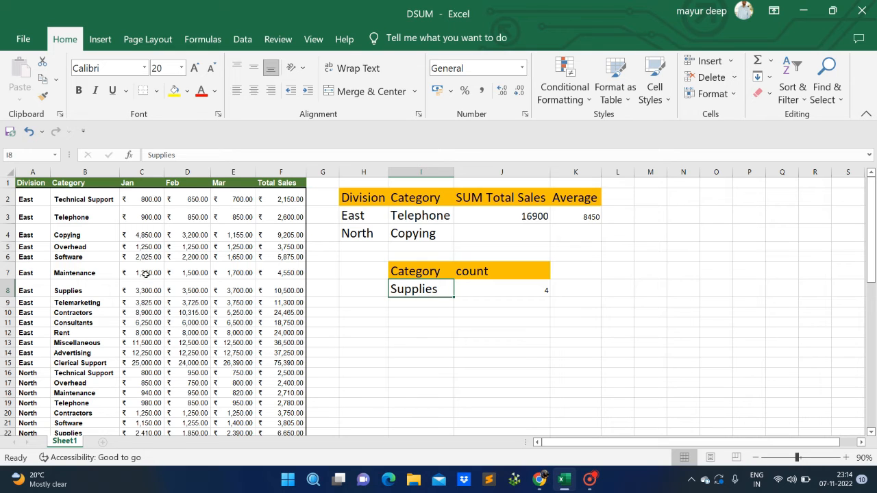
click(84, 314)
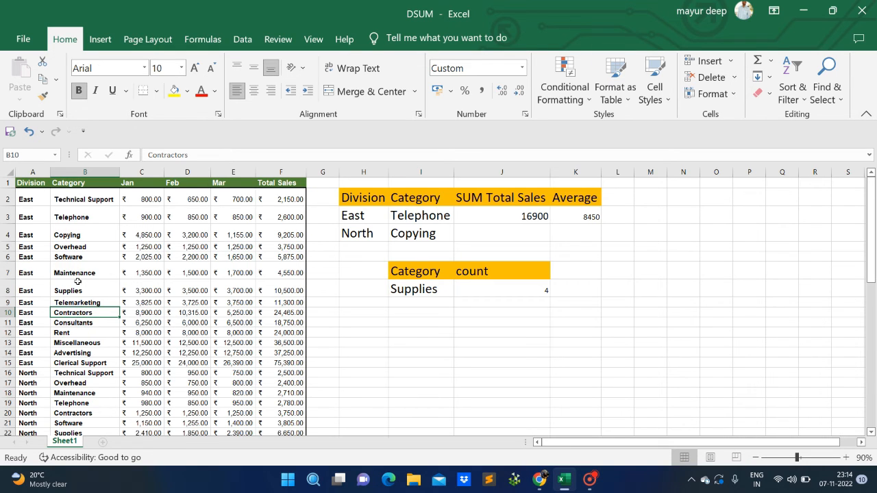
scroll(69, 418, down, 1)
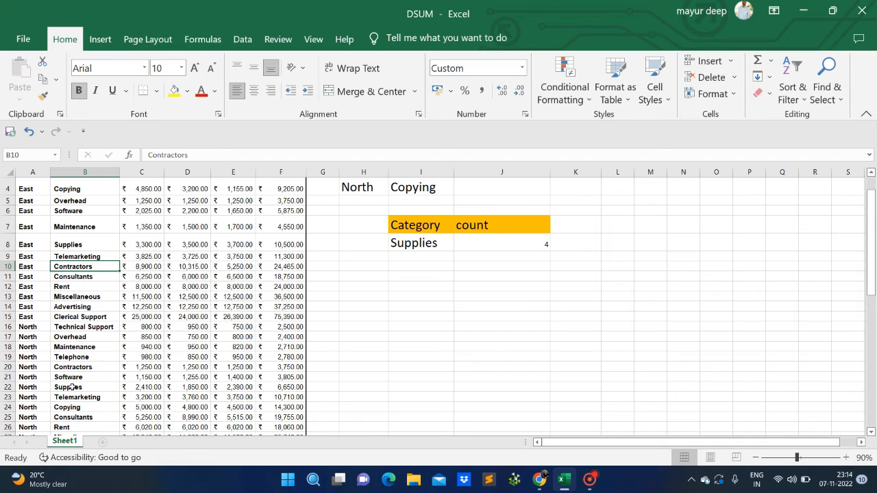
click(72, 389)
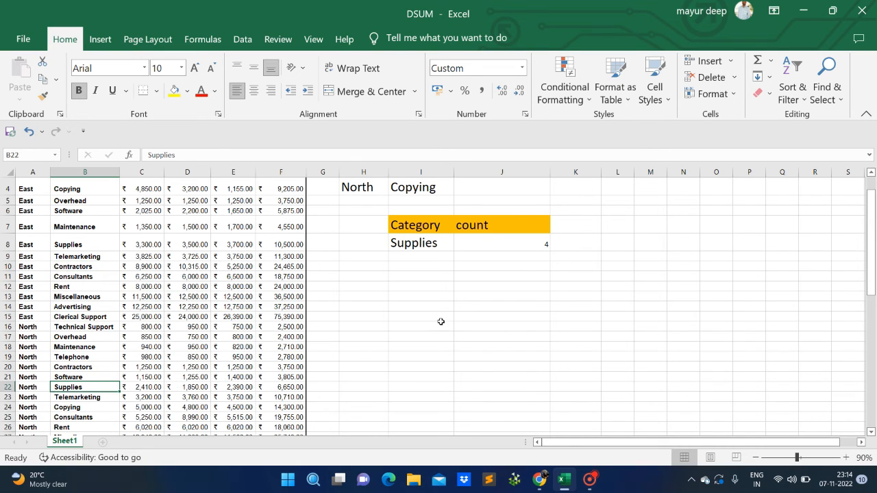
scroll(442, 321, up, 1)
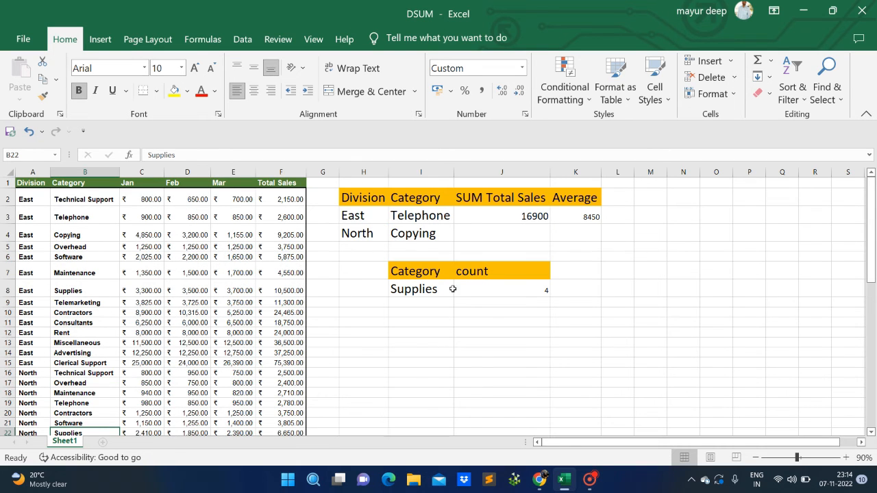
click(442, 289)
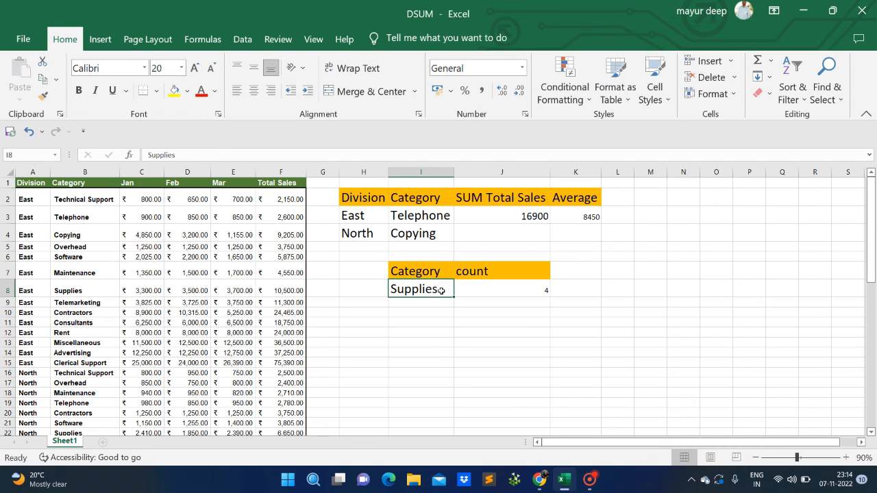
Edit and re-confirm the Supplies criterion in I8 to recheck the count
double_click(442, 290)
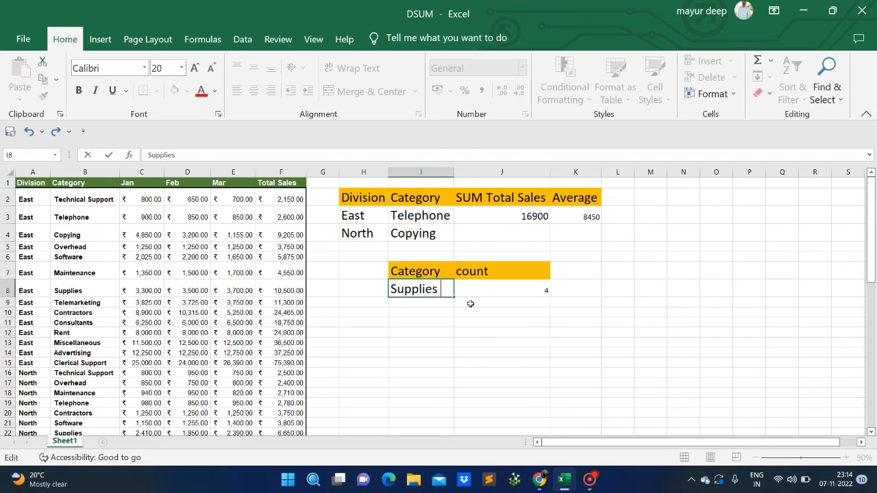
key(Return)
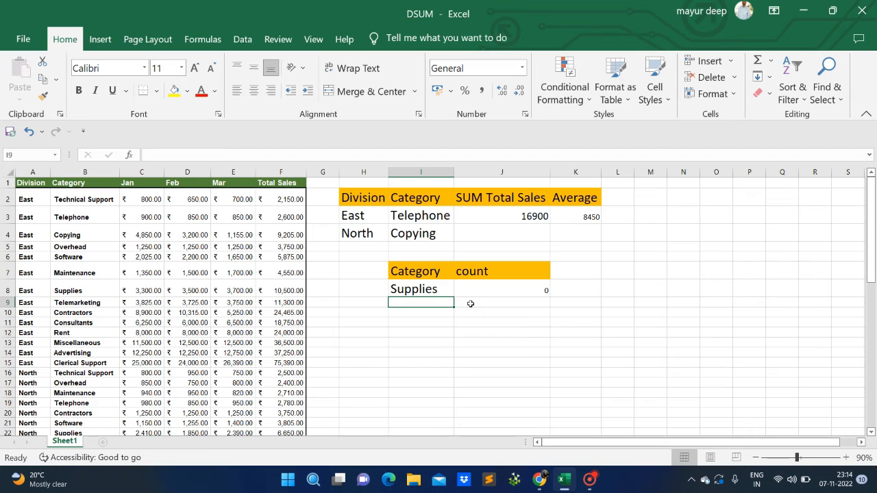
key(Up)
key(Right)
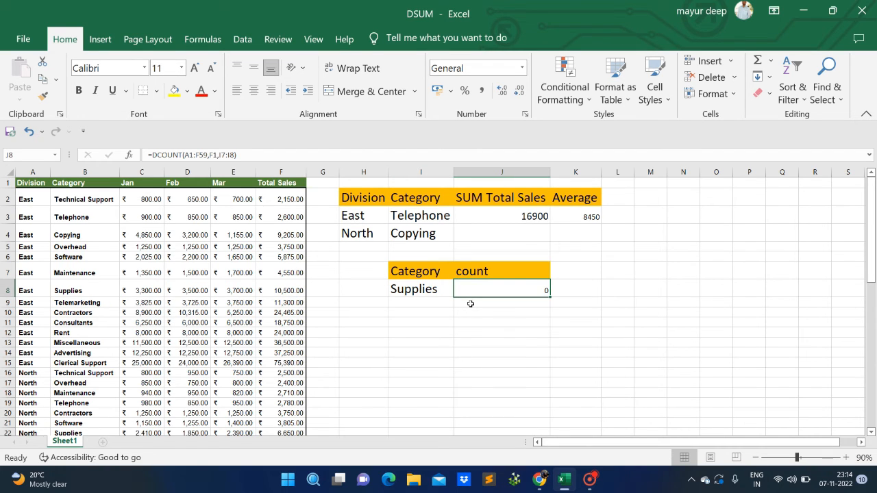
key(Left)
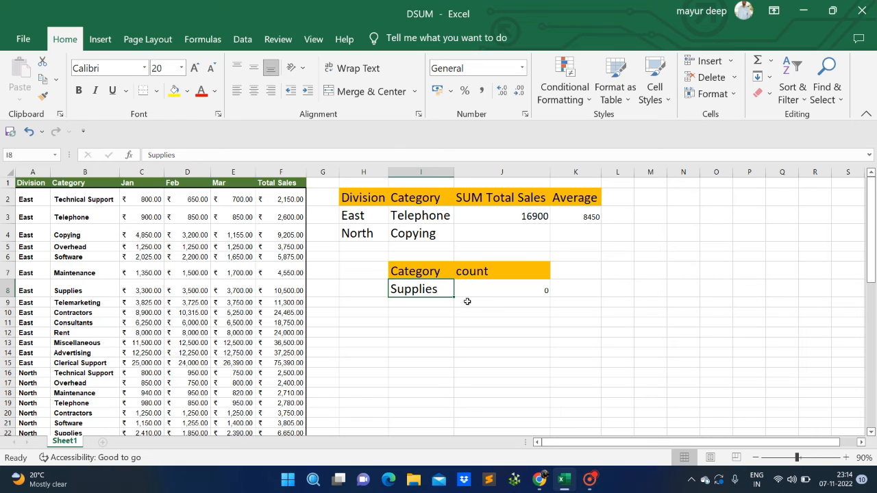
key(F2)
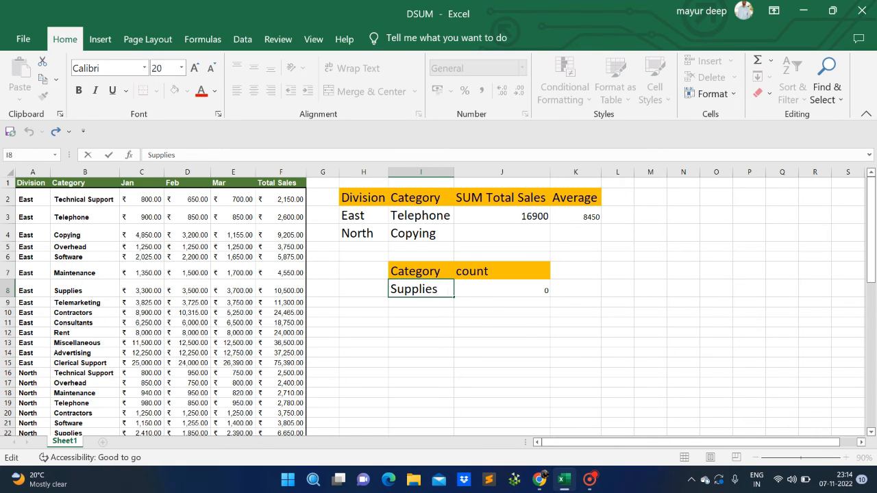
key(Return)
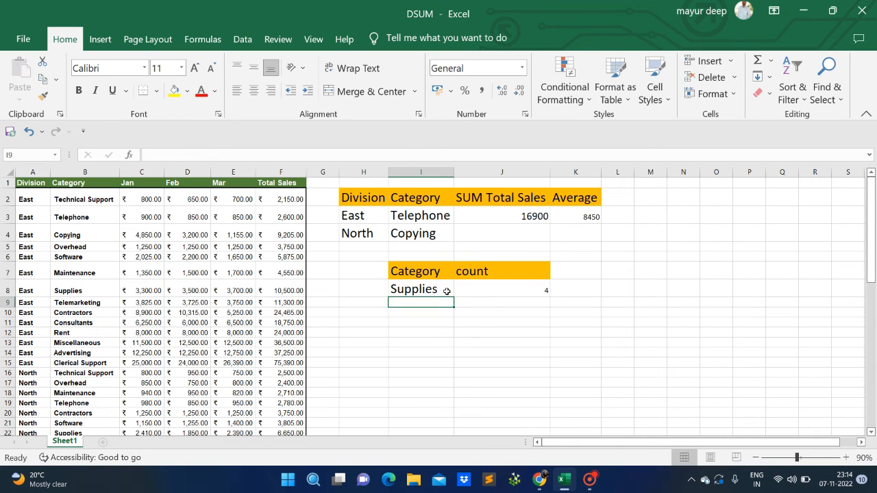
Review the Supplies criterion, the matching Category entries and the DCOUNT result in J8
click(446, 291)
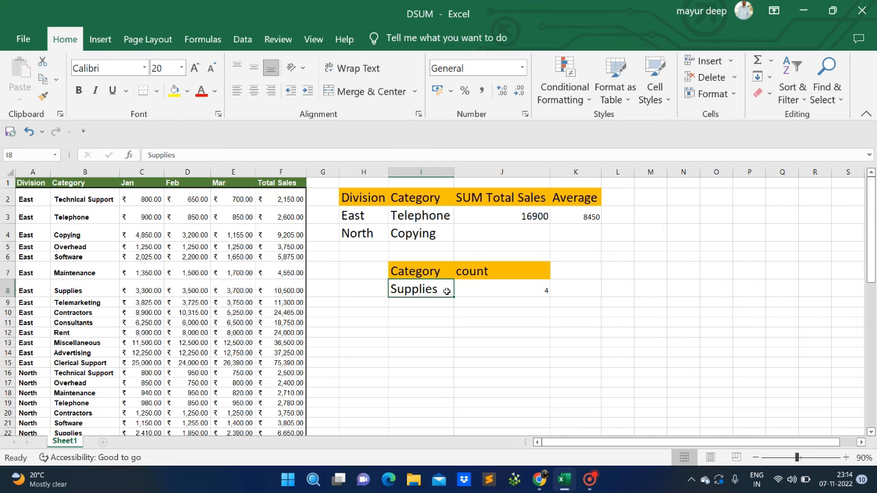
key(Left)
key(Left)
key(Left)
key(Left)
key(Left)
key(Left)
key(Left)
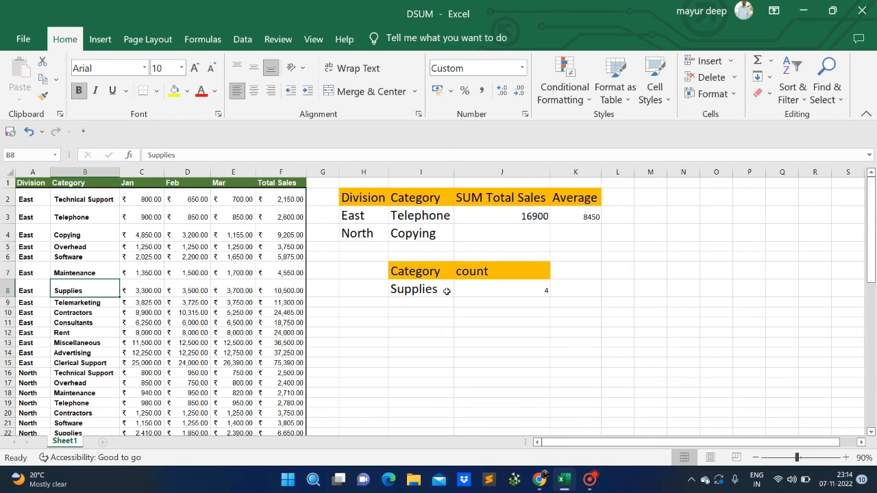
key(Down)
key(Down)
key(Down)
key(Down)
key(Up)
key(Up)
key(Up)
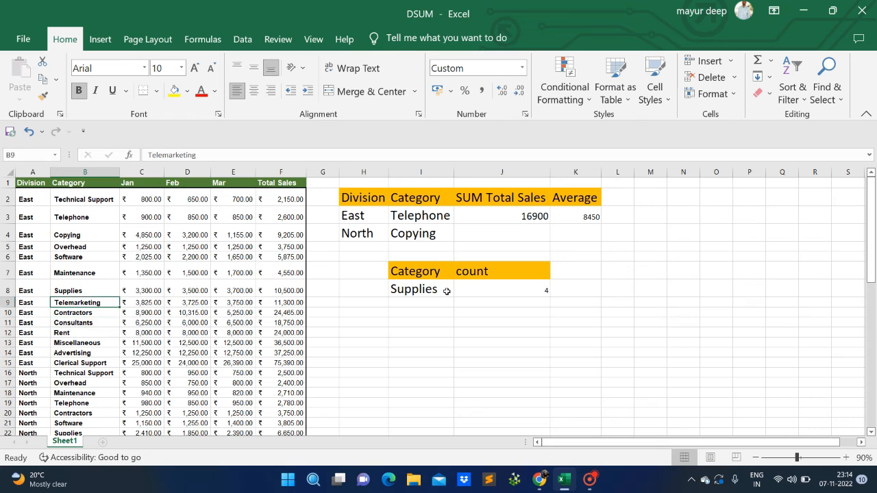
key(Up)
key(Right)
key(Right)
key(Right)
key(Right)
key(Right)
key(Right)
key(Right)
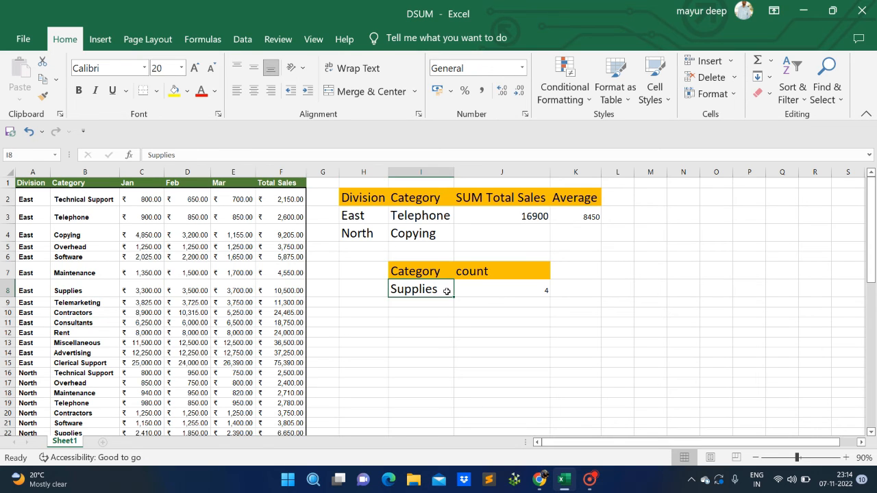
key(Up)
key(Right)
key(Down)
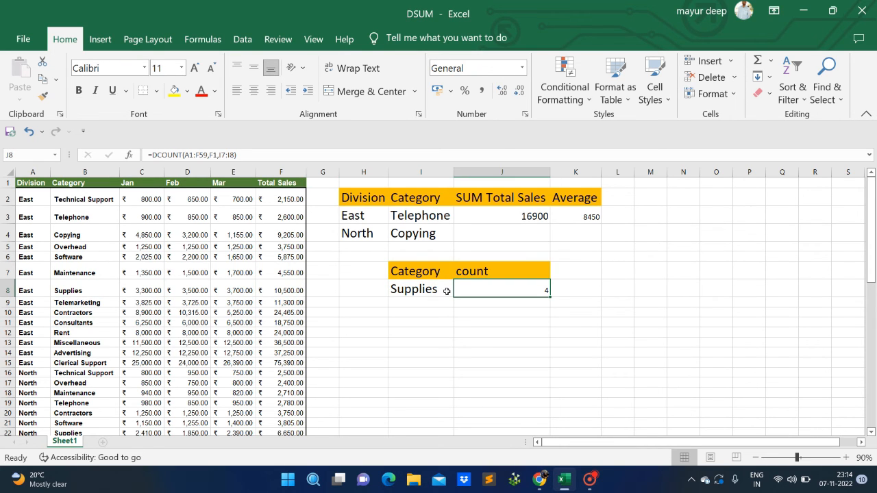